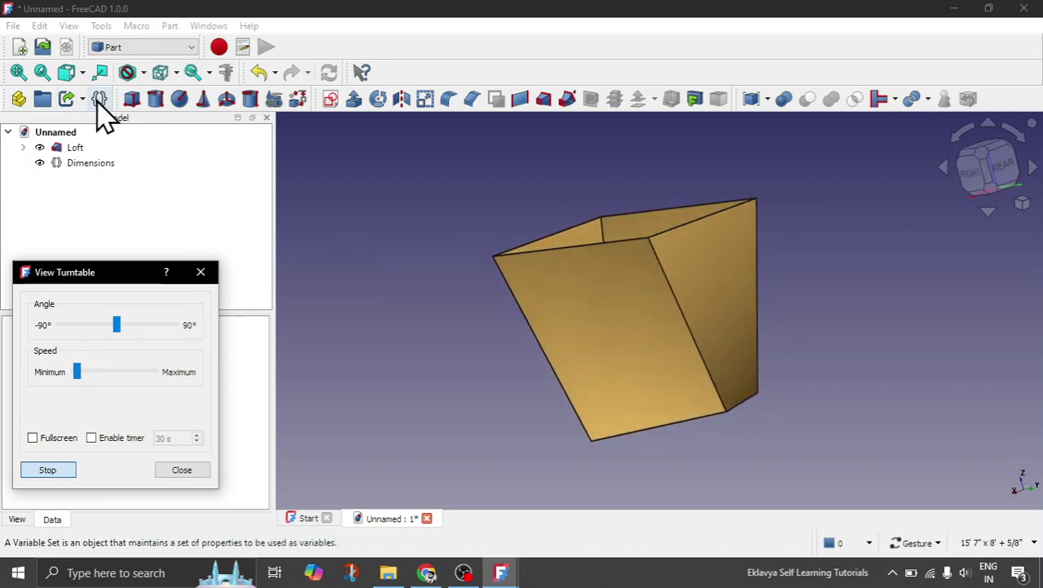
- Close the View Turntable animation and select Dimensions in the Model tree to show its properties
click(181, 469)
click(85, 165)
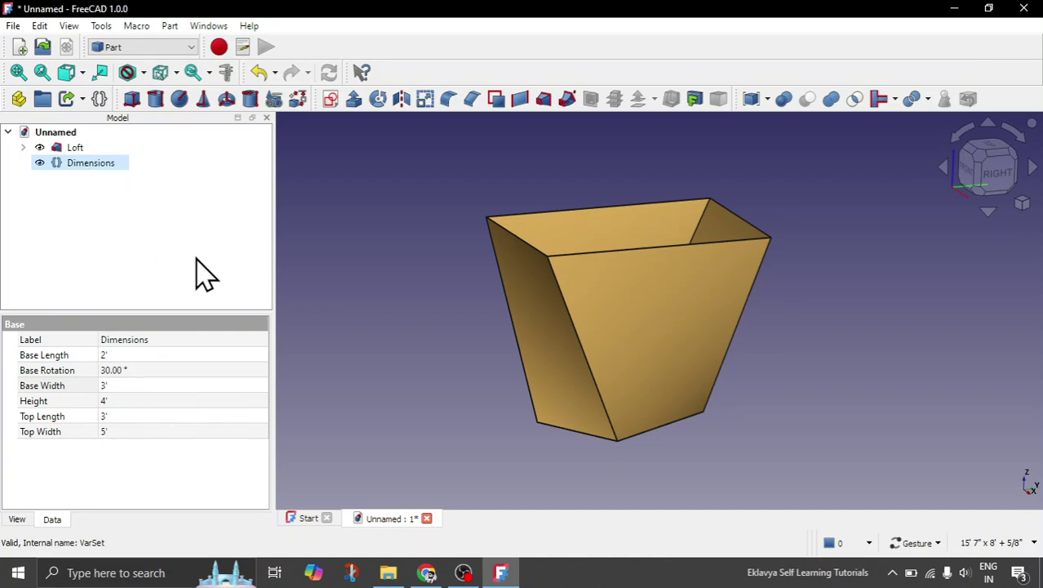
- Set the Dimensions Base Length to 1' and Base Rotation to 0°
click(126, 238)
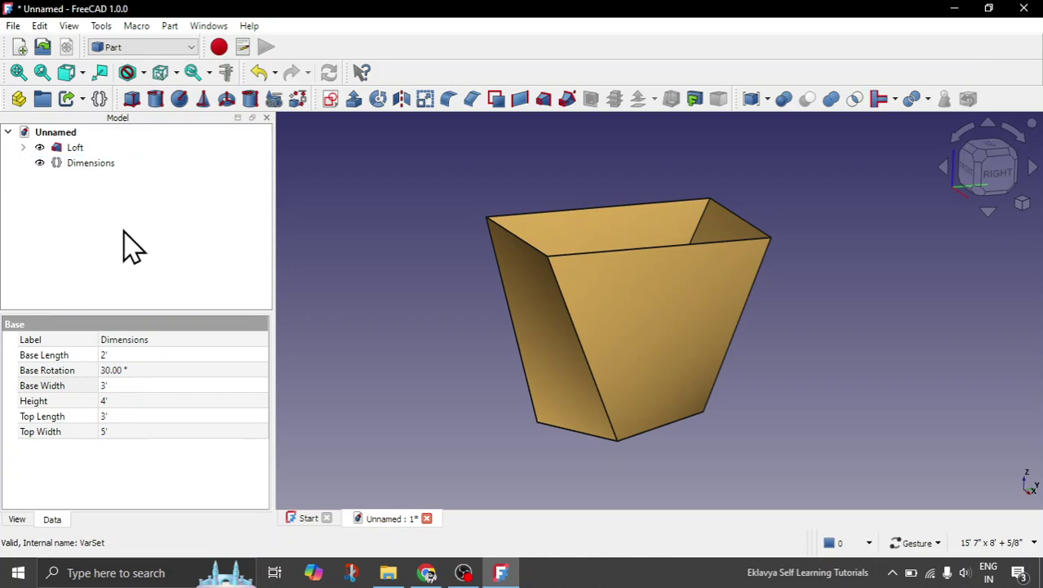
click(87, 166)
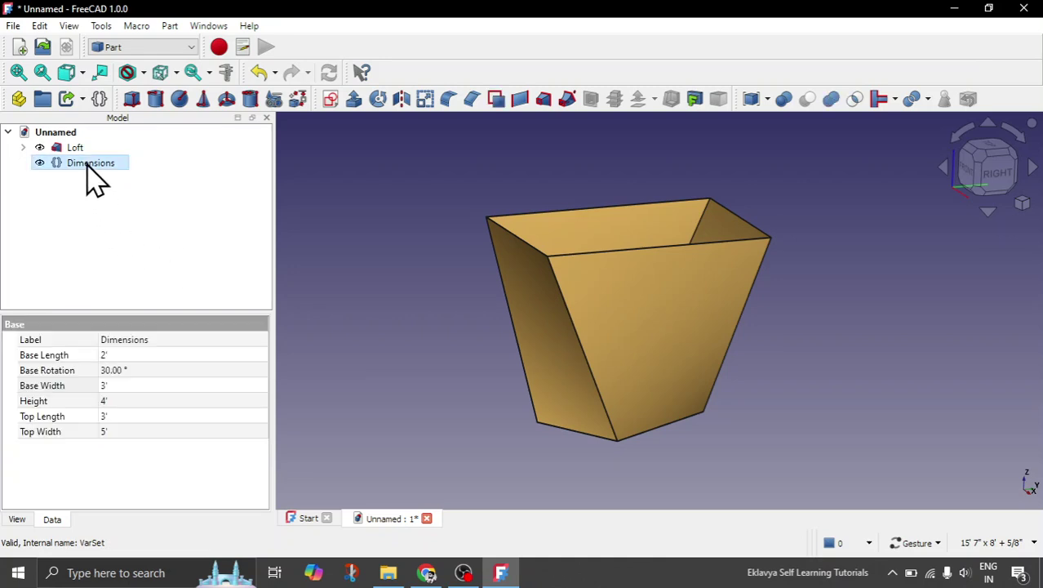
click(131, 355)
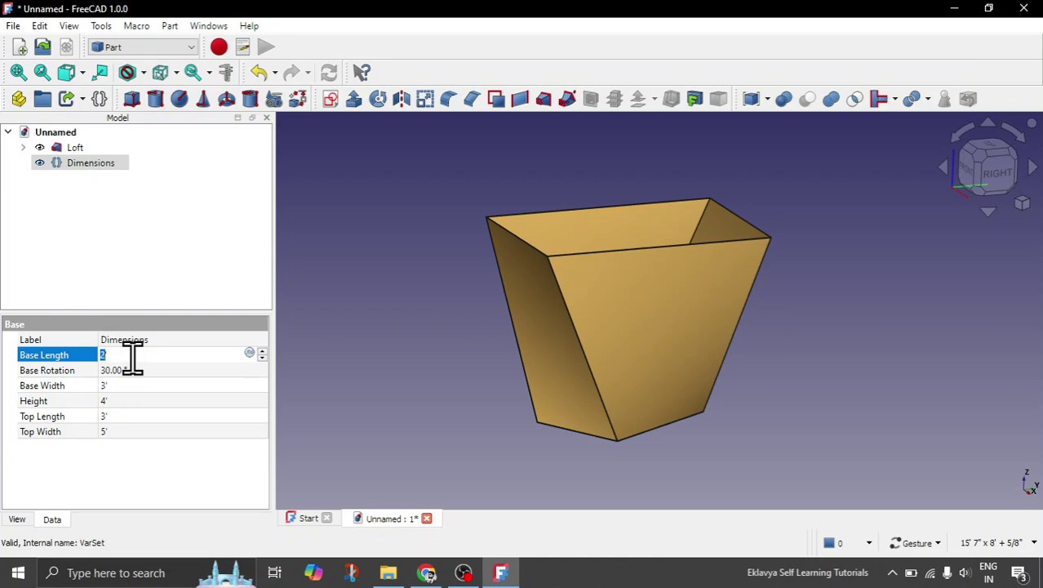
text(1)
click(139, 369)
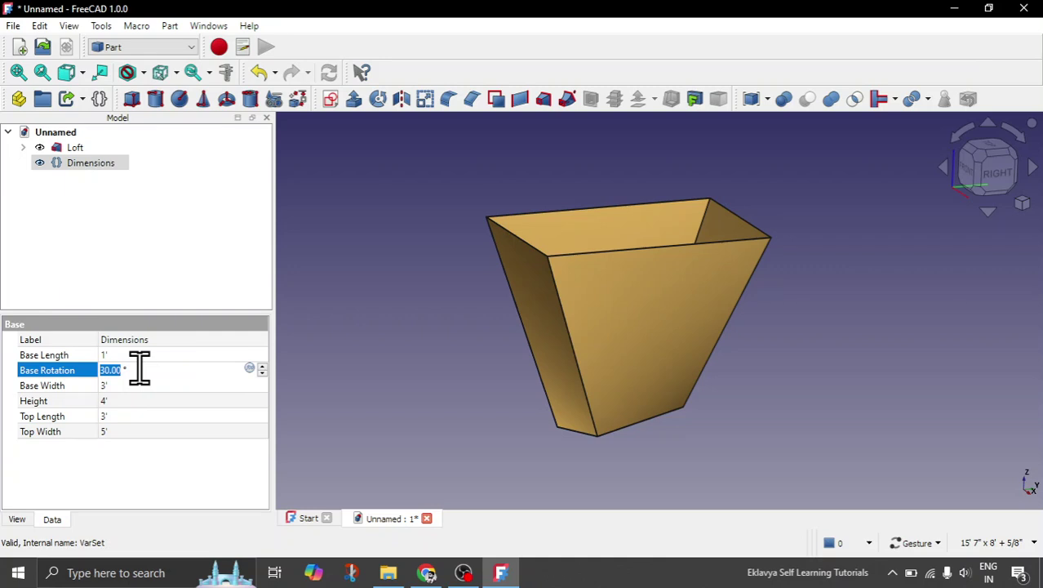
text(0)
click(142, 354)
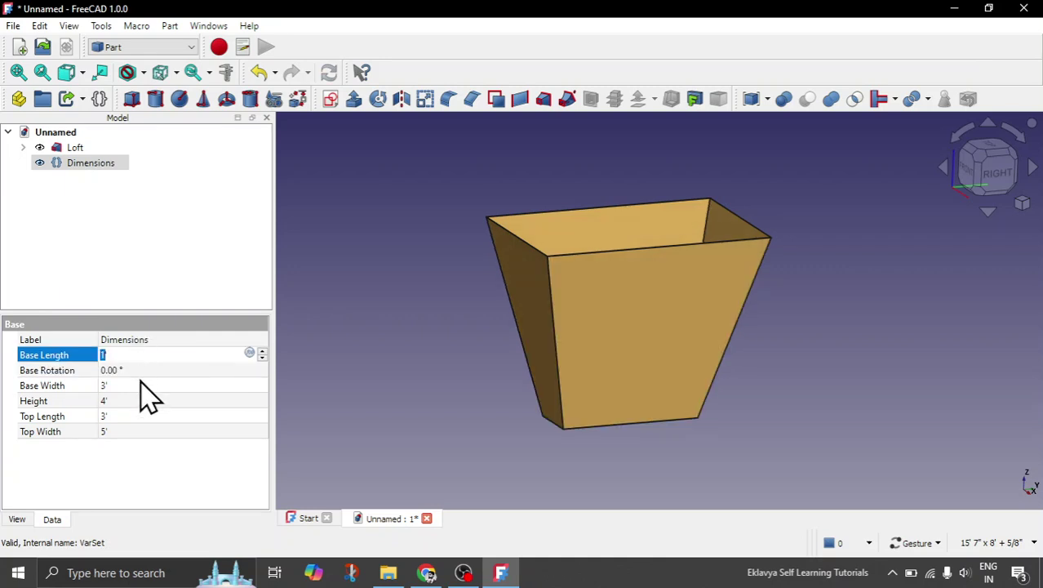
- Set Base Width 5', Height 5', Top Length 4' and Top Width 6', then inspect the reshaped loft
click(139, 385)
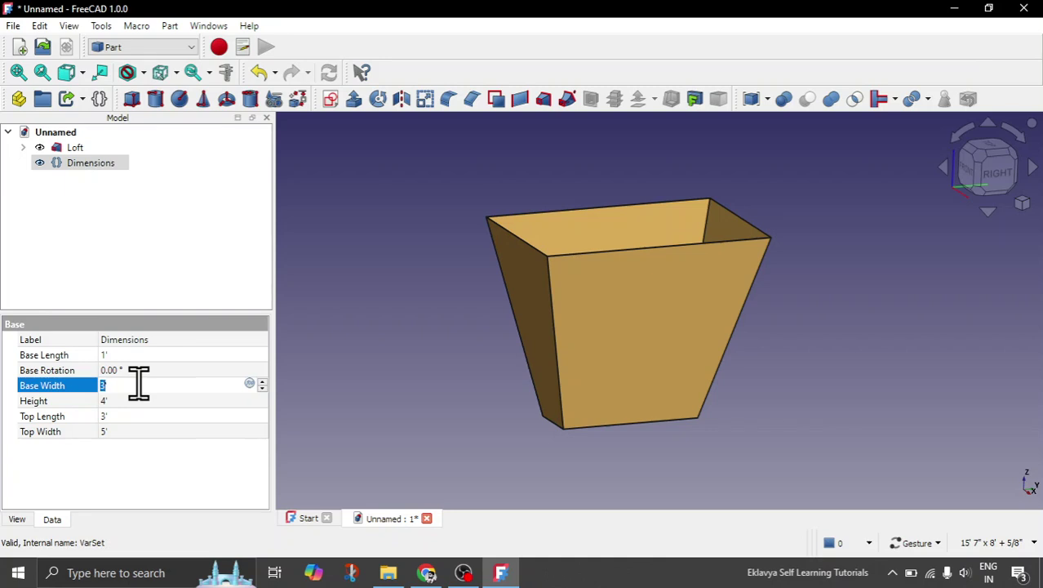
text(5)
click(132, 400)
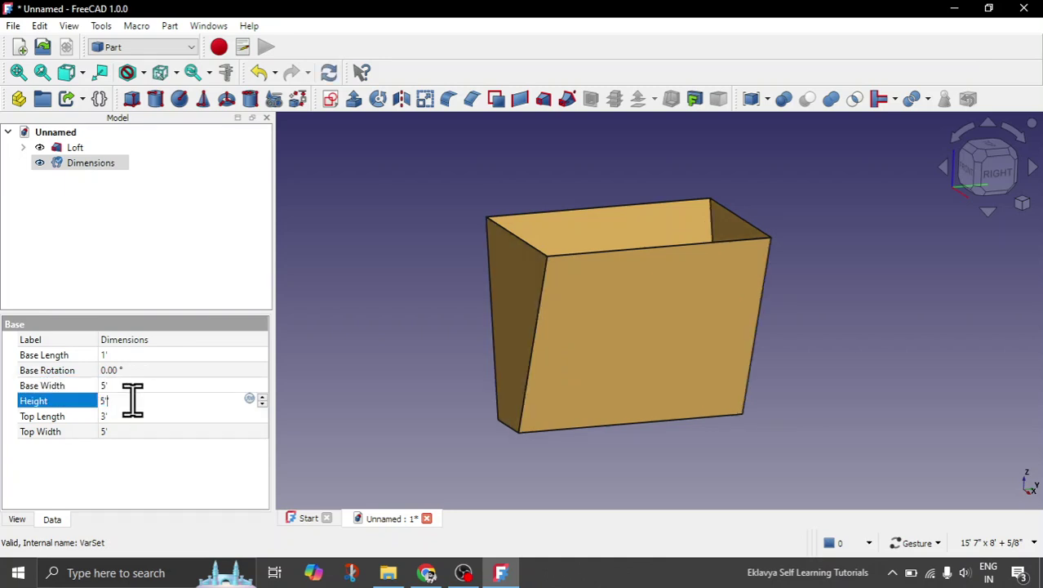
click(134, 415)
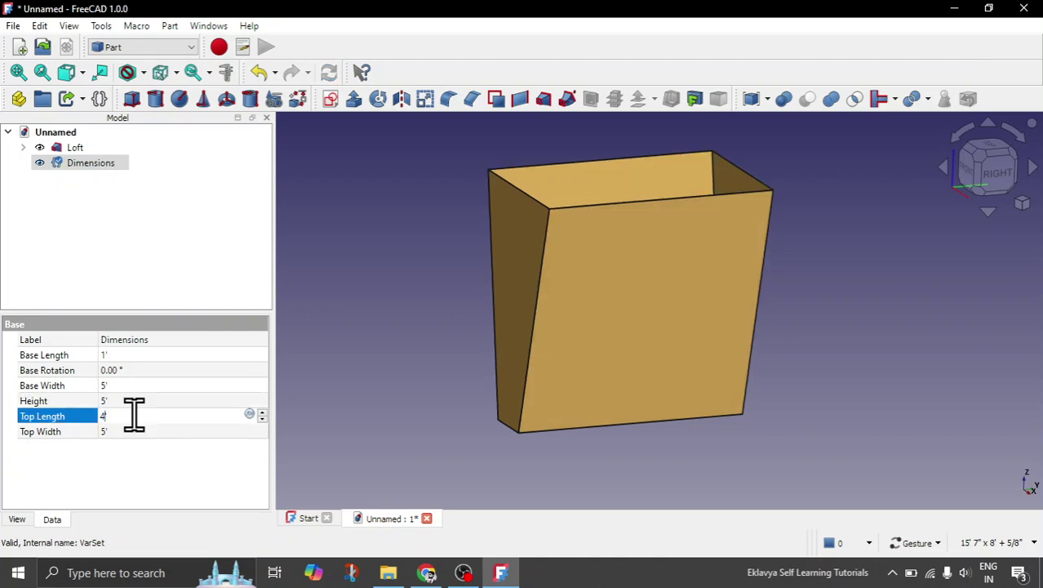
click(133, 430)
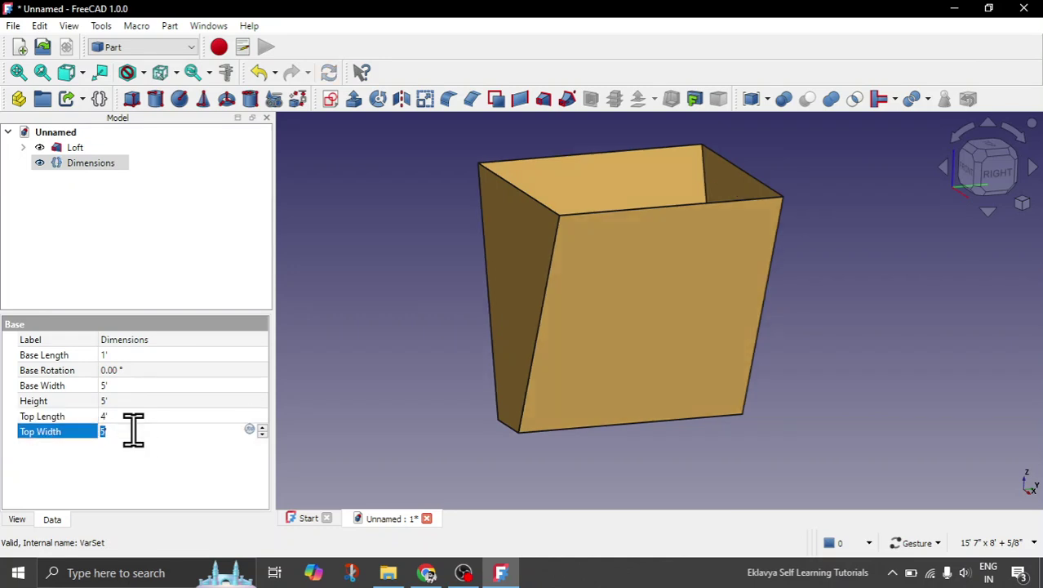
click(149, 418)
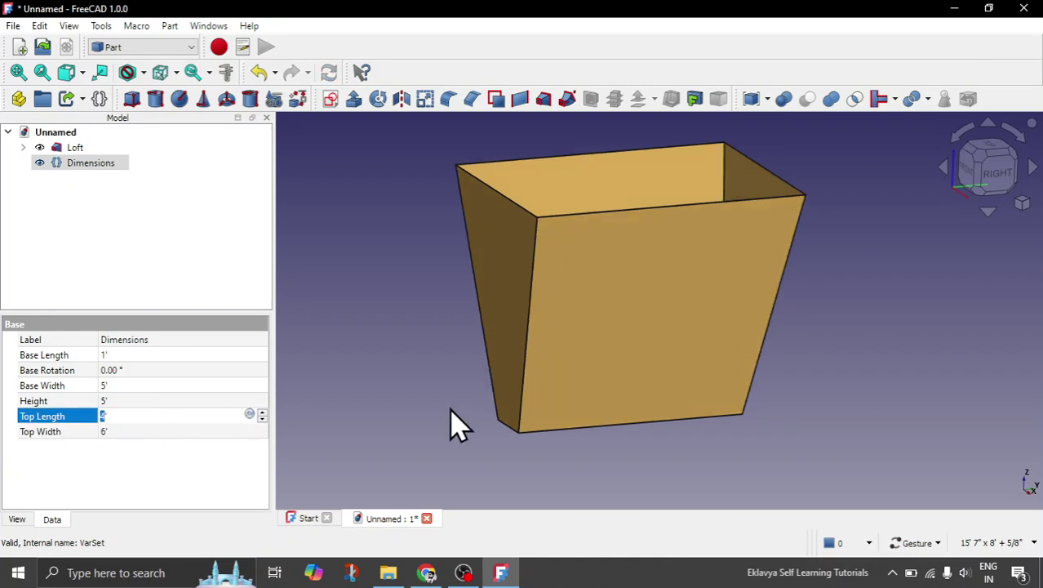
drag(454, 423, 624, 459)
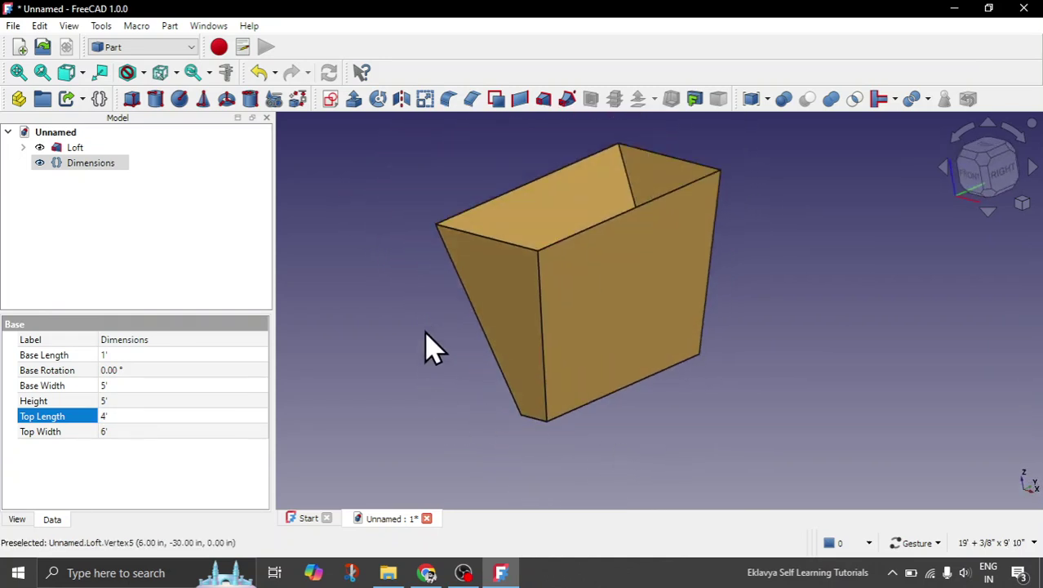
mouse_move(442, 313)
mouse_down()
mouse_move(577, 315)
mouse_move(513, 338)
mouse_move(447, 311)
mouse_up()
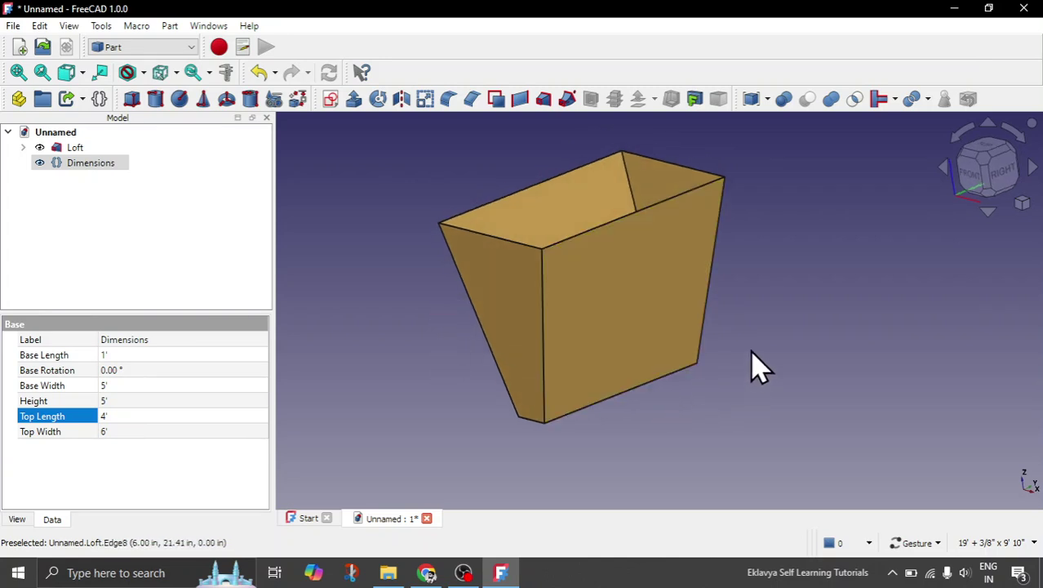
- Twist the loft by setting Base Rotation to 10°
drag(759, 354, 710, 339)
click(108, 369)
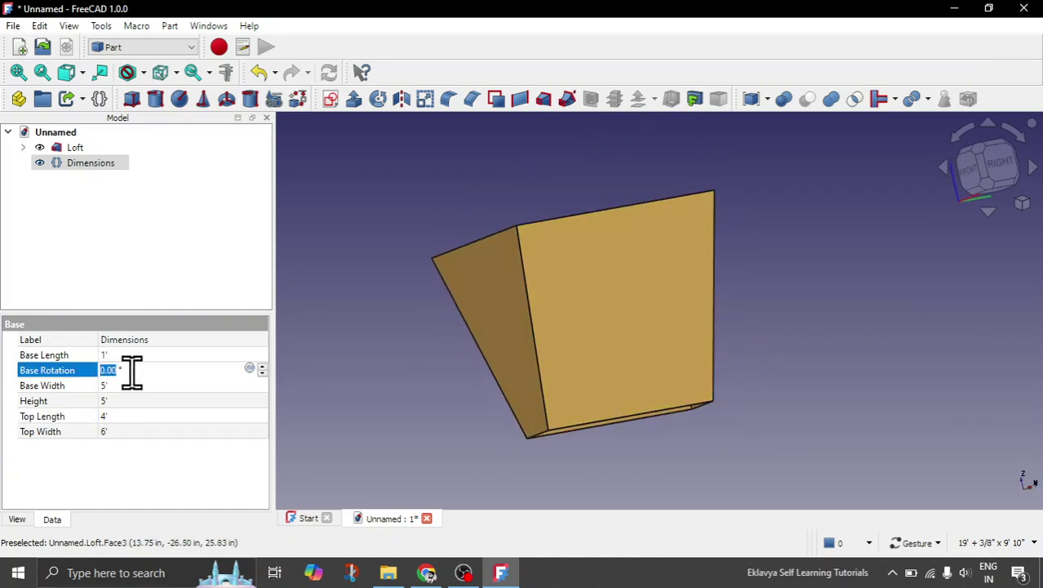
text(10)
key(Return)
drag(464, 275, 568, 273)
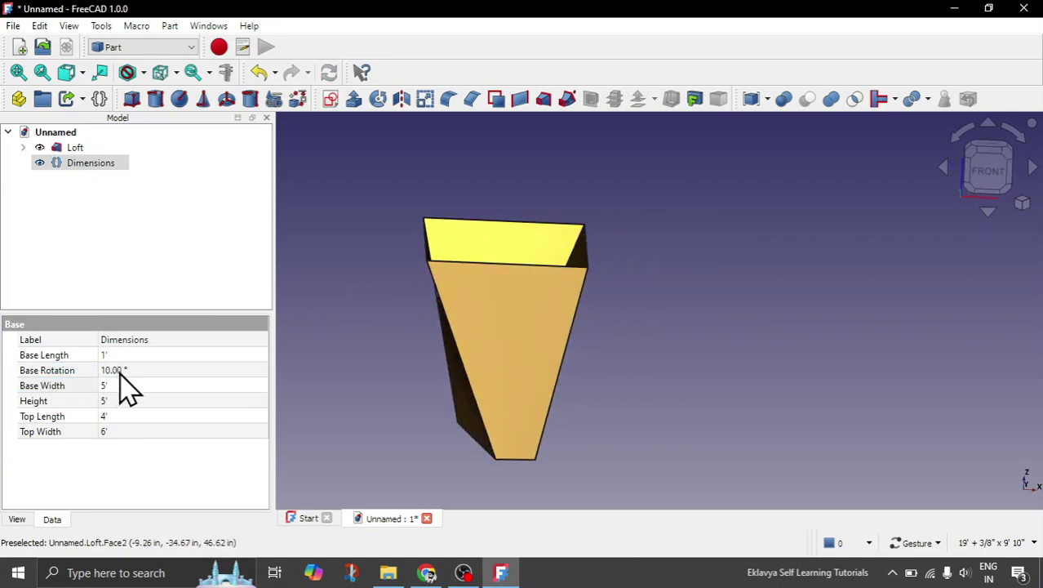
- Increase Base Rotation to 35°, inspect the stronger twist, and create a new empty document
click(118, 370)
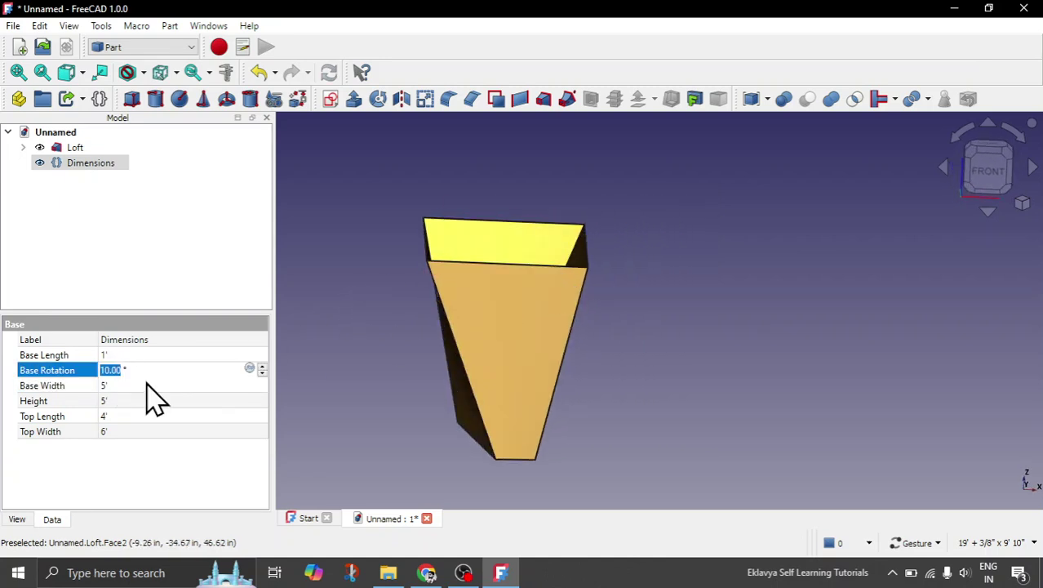
key(Return)
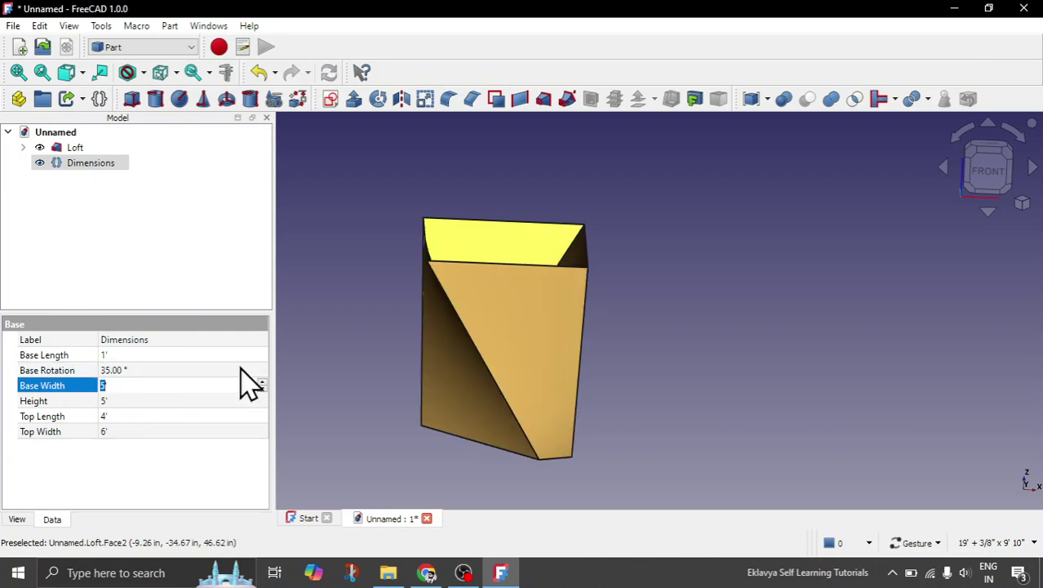
drag(438, 366, 744, 263)
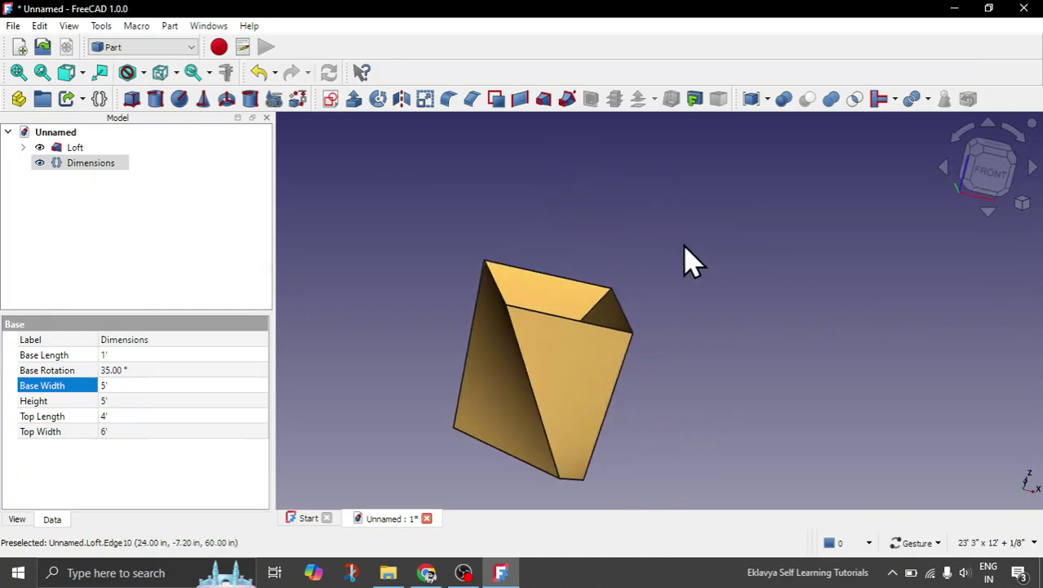
scroll(653, 302, up, 1)
scroll(563, 404, up, 1)
drag(563, 404, 557, 352)
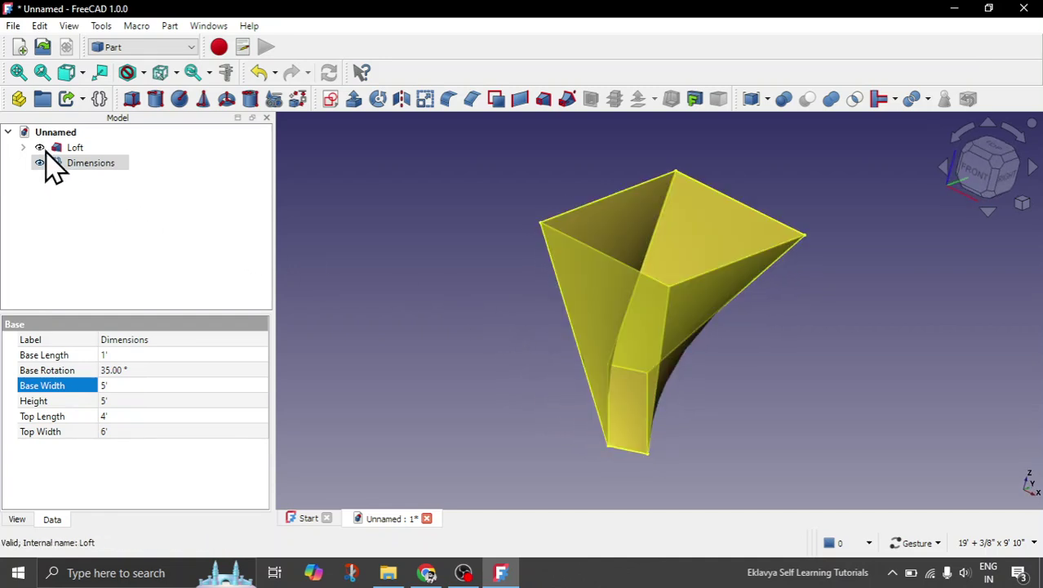
click(19, 47)
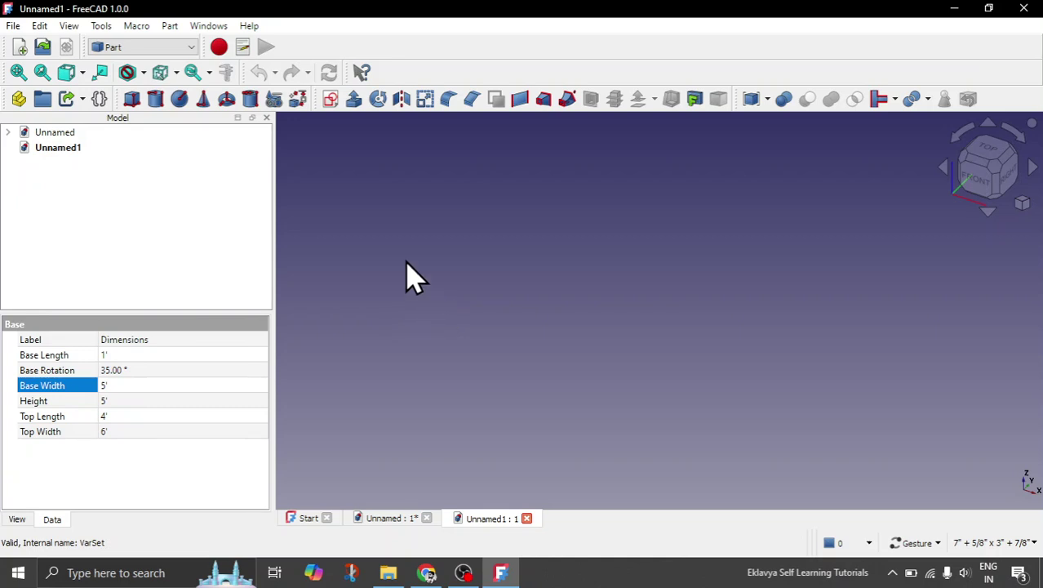
- Create a new sketch oriented on the XY-Plane
click(329, 99)
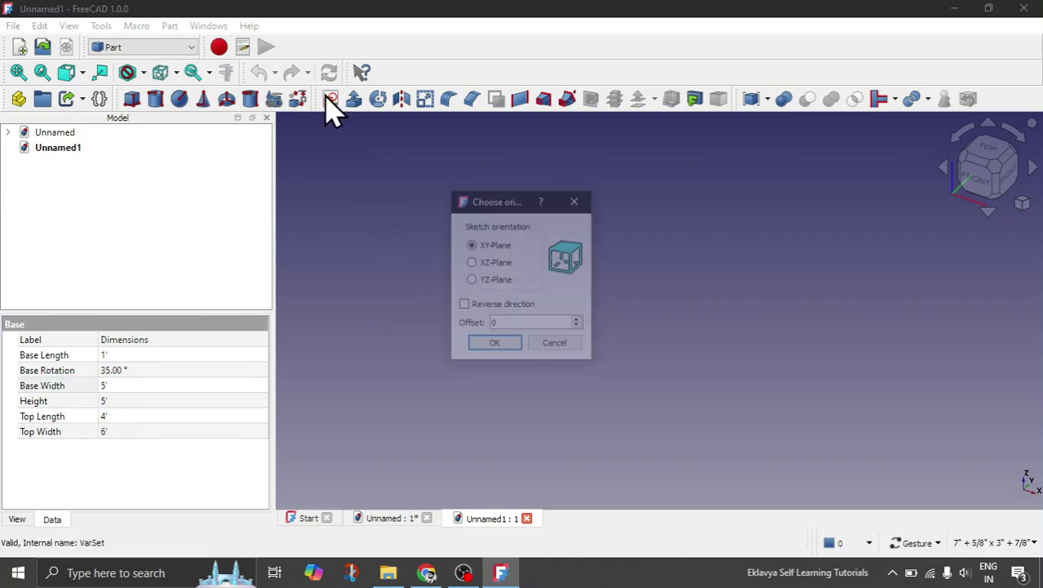
click(502, 346)
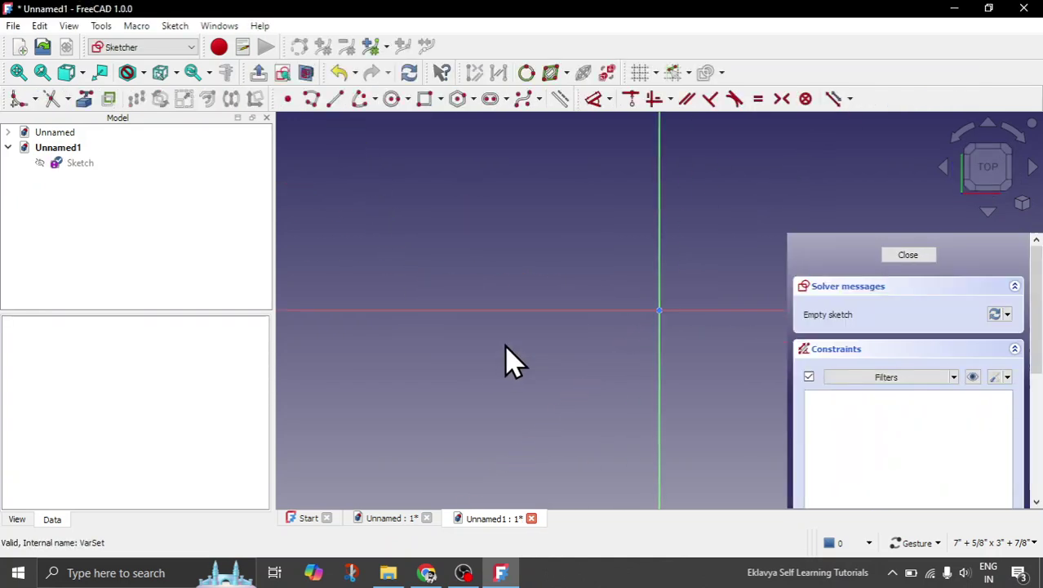
- Draw a rectangle around the origin with the Rectangle tool
click(425, 100)
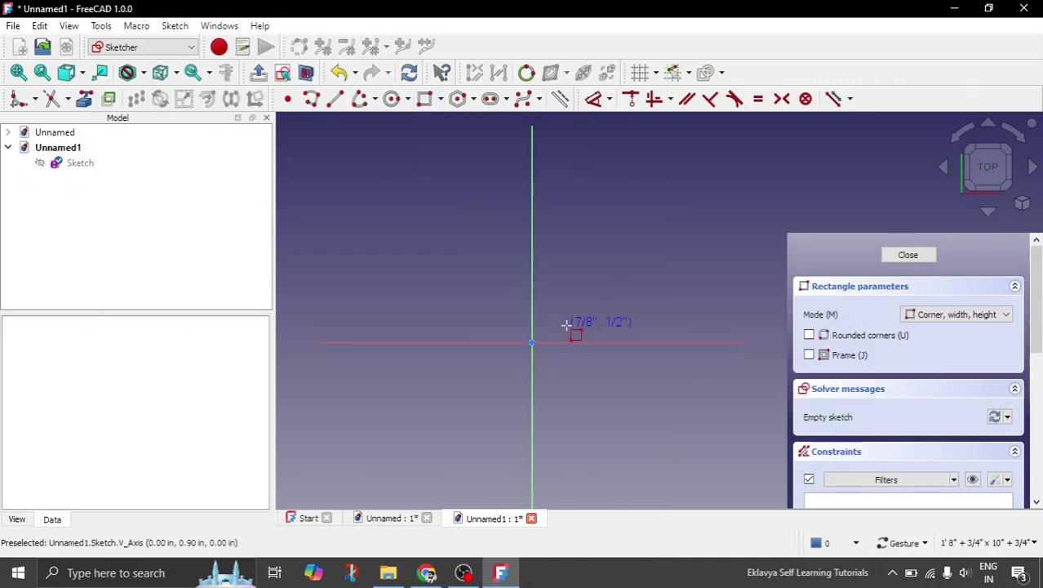
click(425, 245)
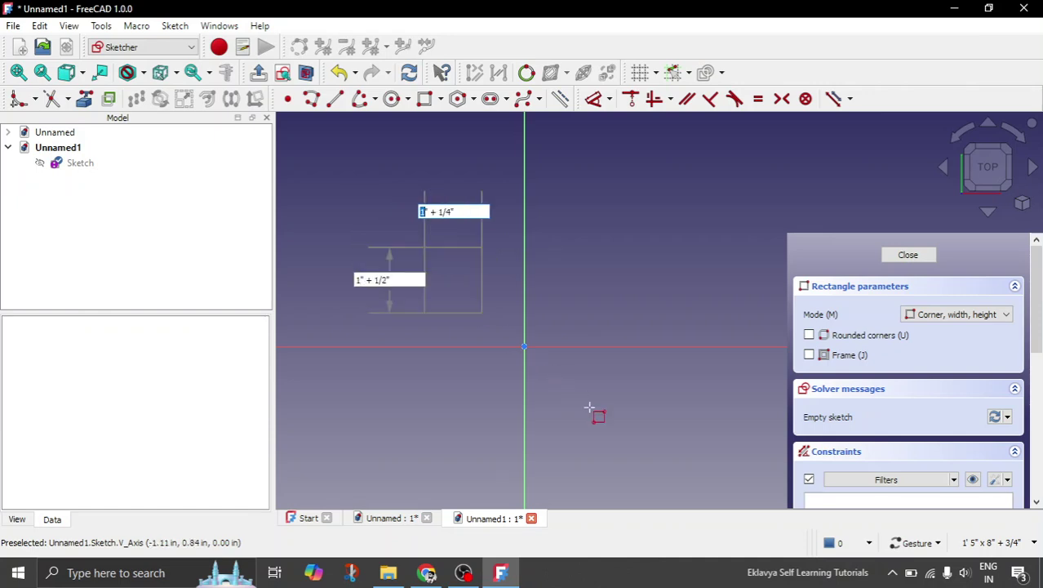
click(637, 448)
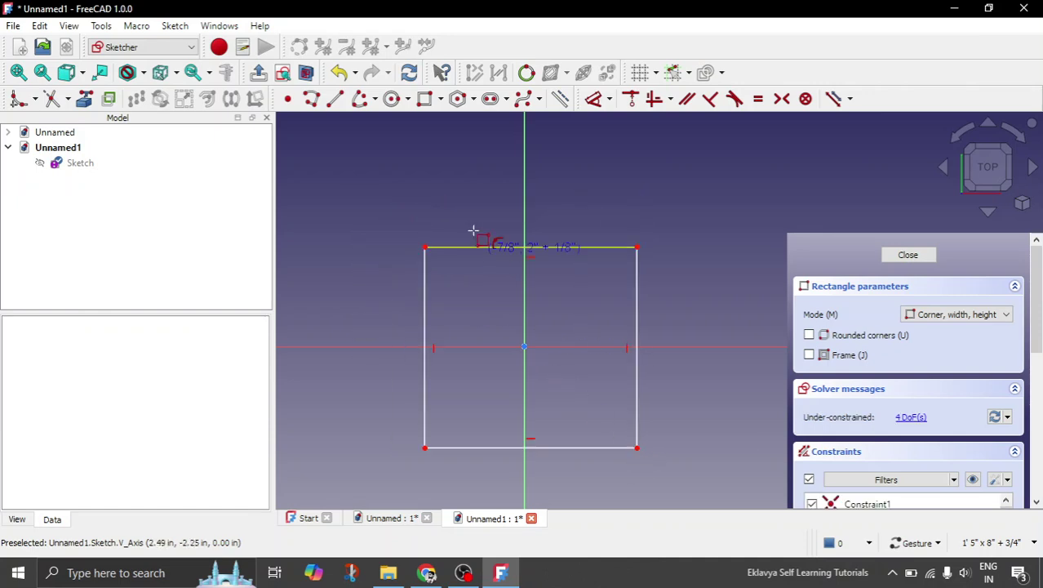
- Draw a small circle in the rectangle's upper half for the hole
click(393, 99)
scroll(563, 299, up, 2)
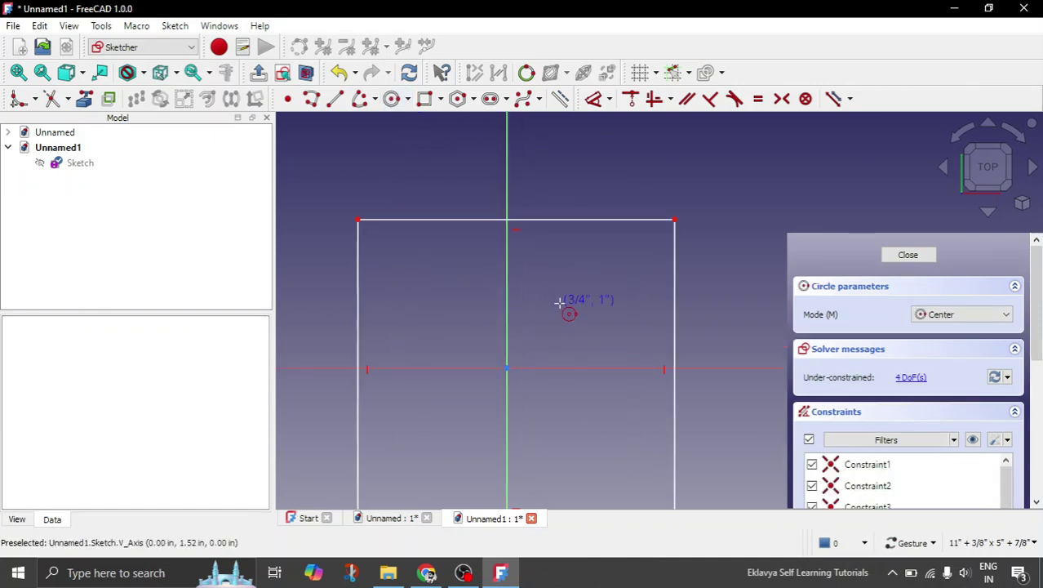
click(537, 253)
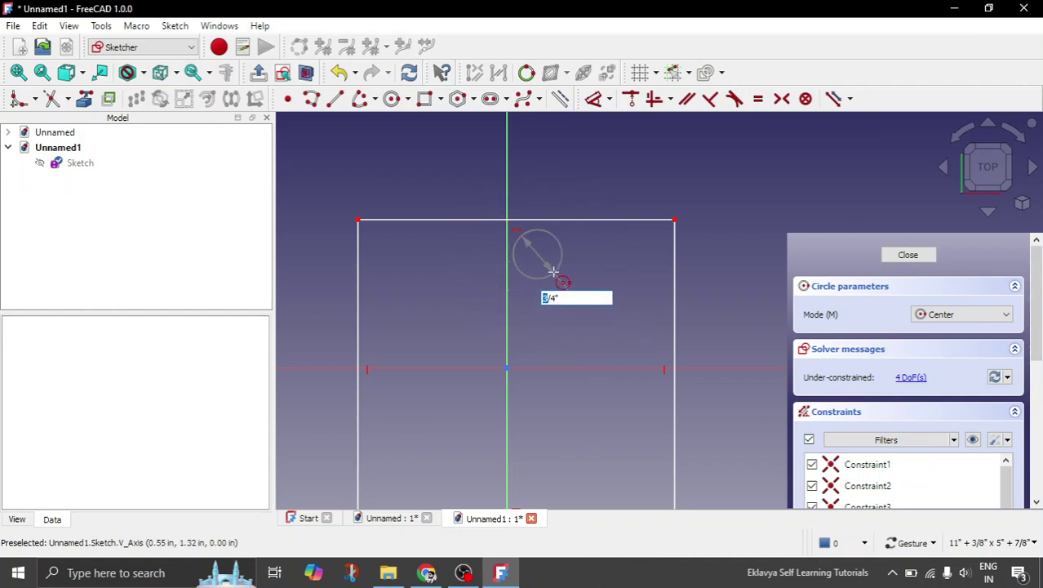
click(581, 316)
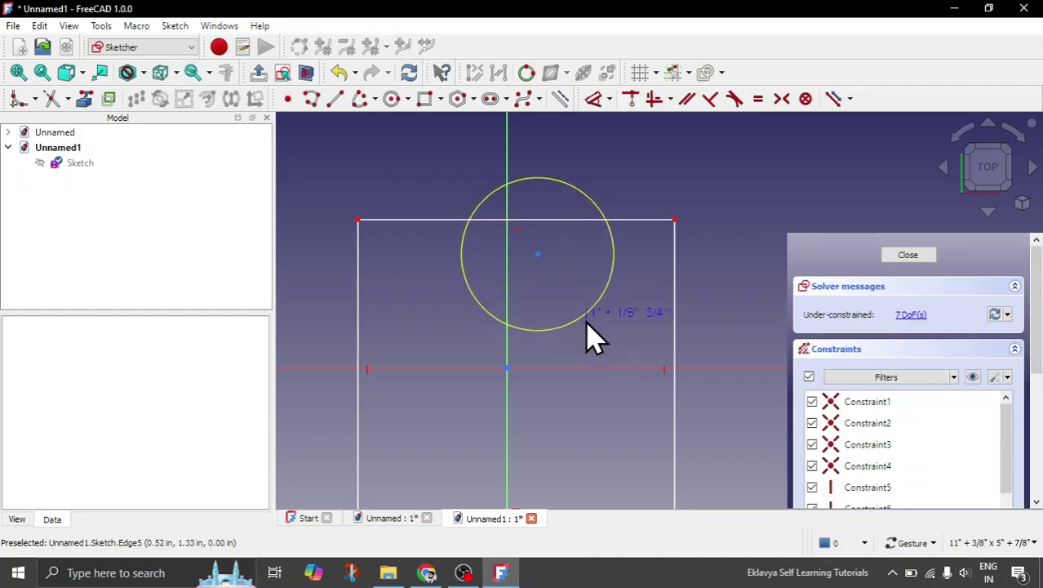
drag(586, 322, 581, 293)
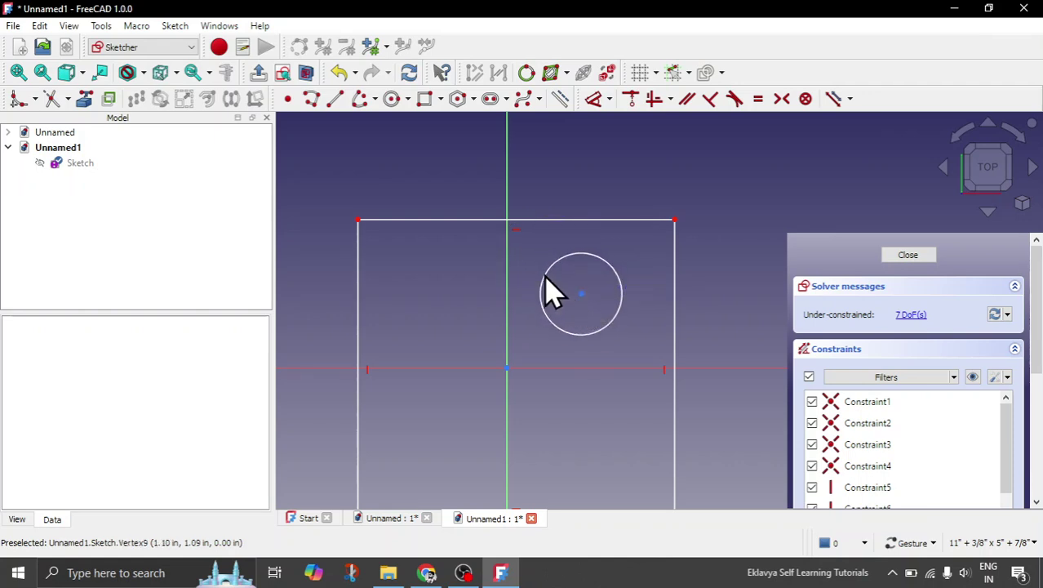
- Enlarge the circle's radius slightly inside the rectangle
scroll(548, 287, down, 1)
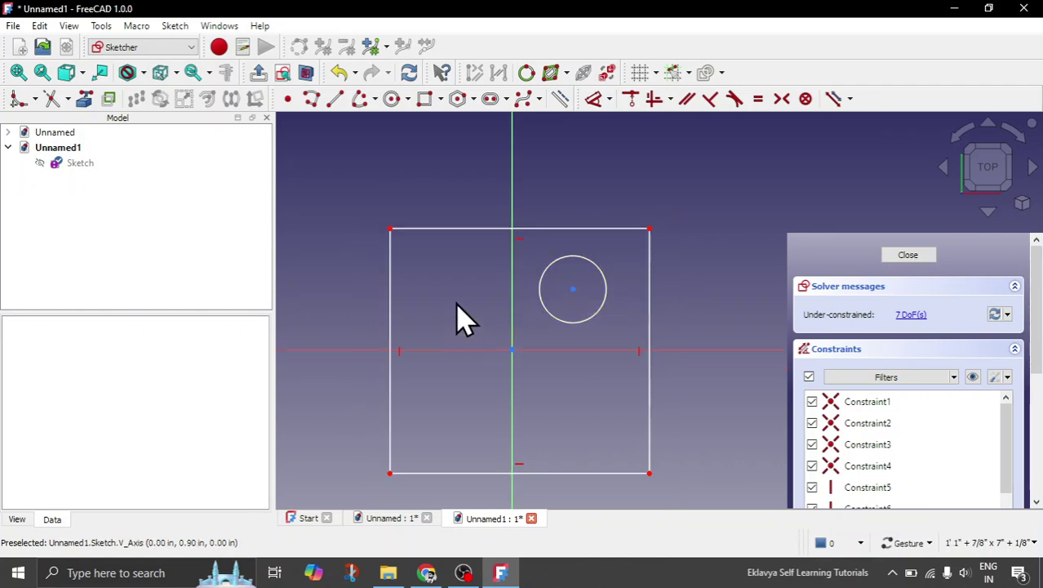
scroll(461, 318, down, 1)
scroll(469, 265, down, 1)
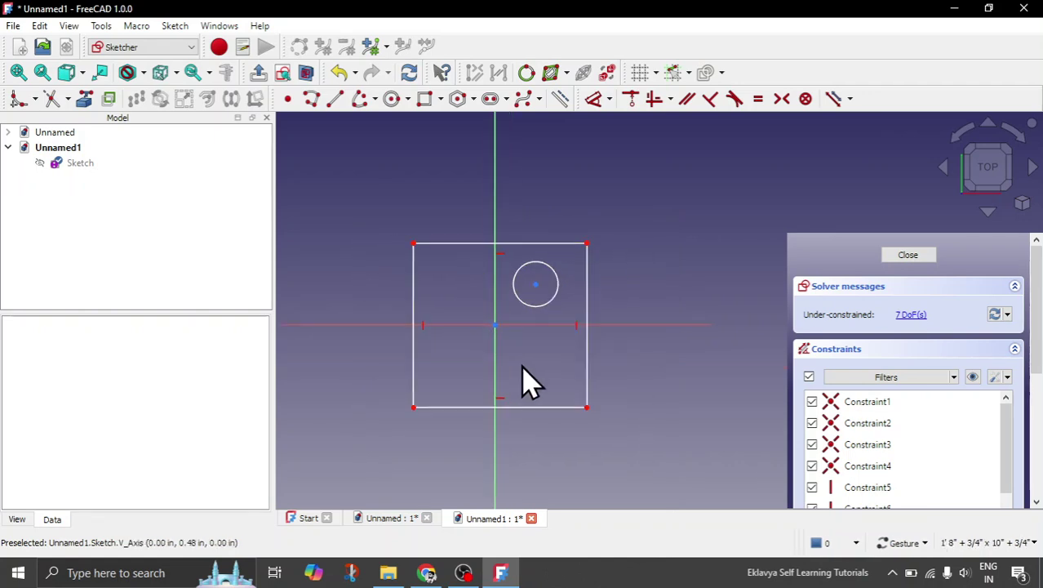
scroll(528, 384, up, 1)
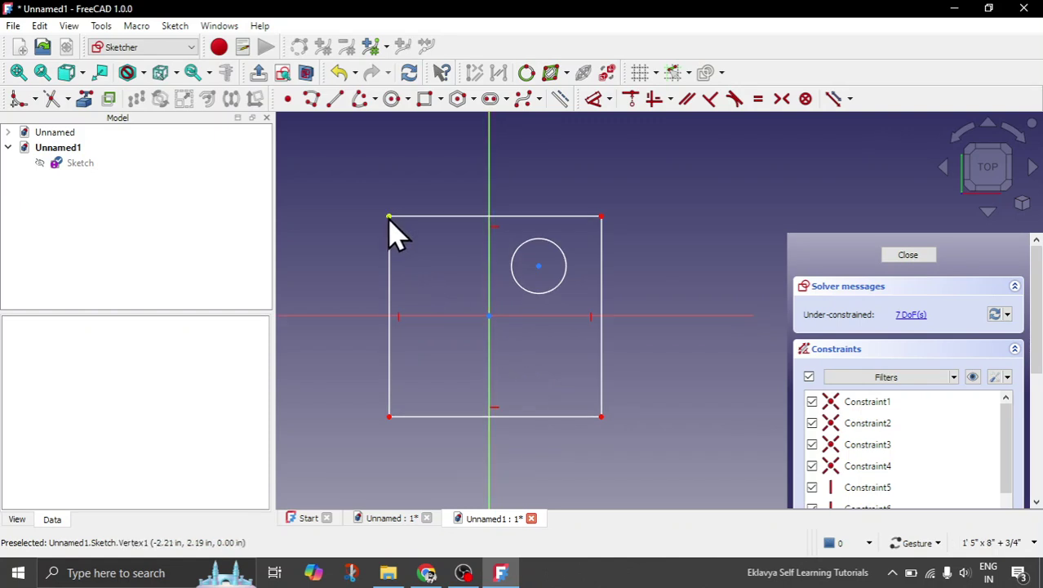
click(423, 218)
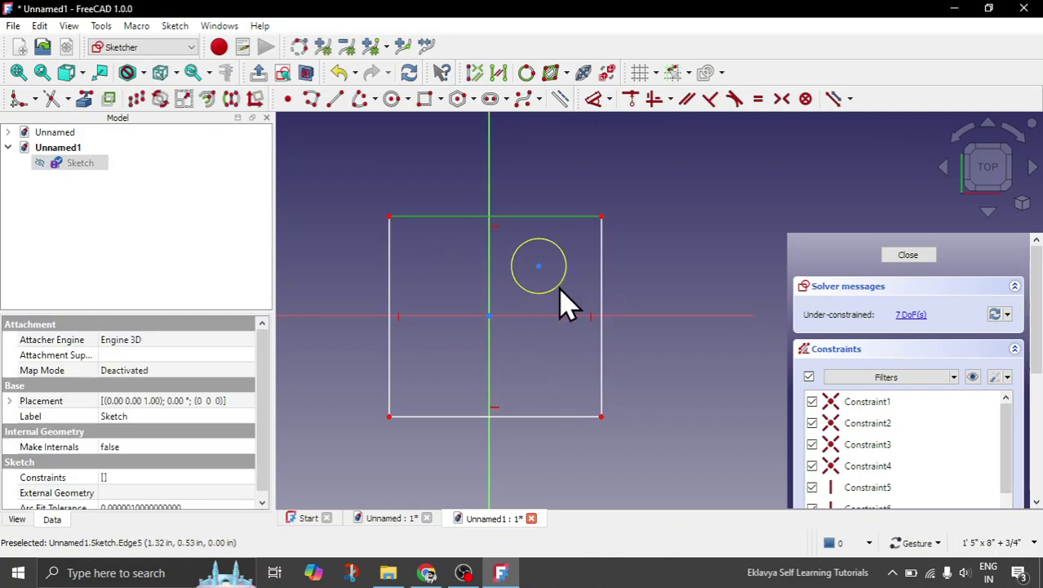
mouse_move(560, 286)
mouse_down()
mouse_move(571, 298)
mouse_move(564, 289)
mouse_up()
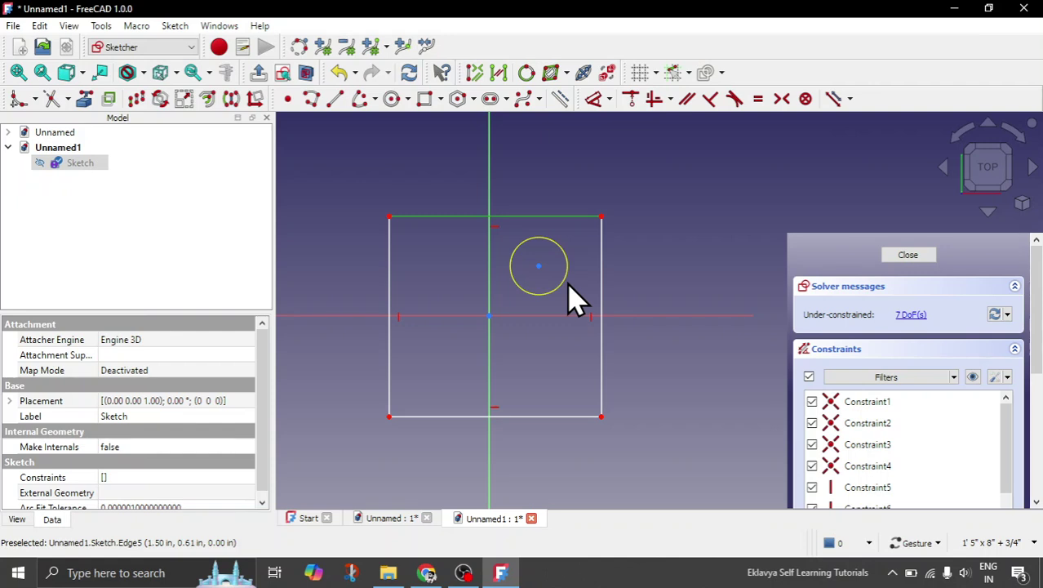
click(710, 261)
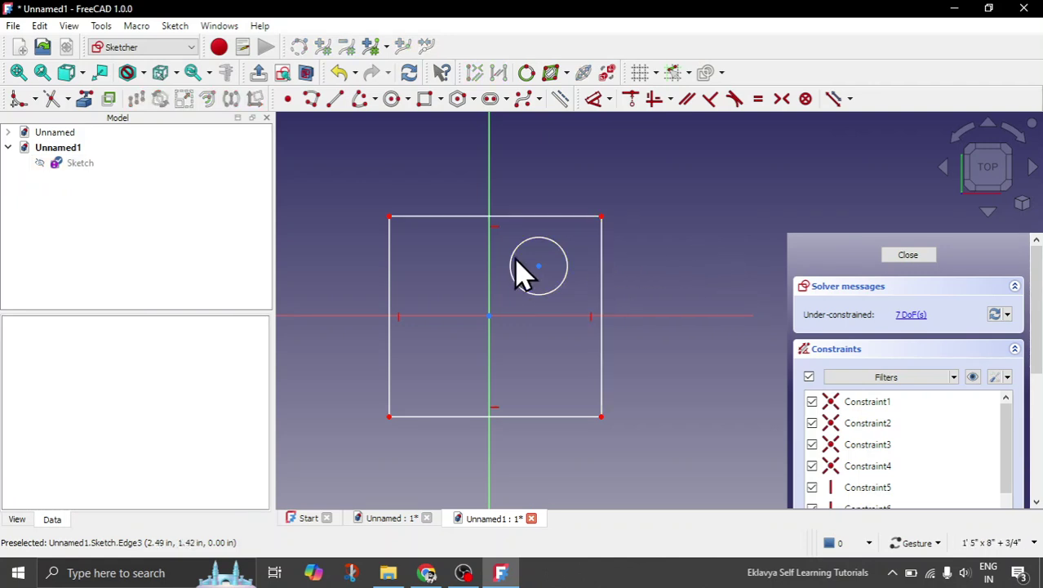
- Constrain the rectangle corners symmetric about both axes, then enlarge the rectangle and reposition the circle
click(390, 218)
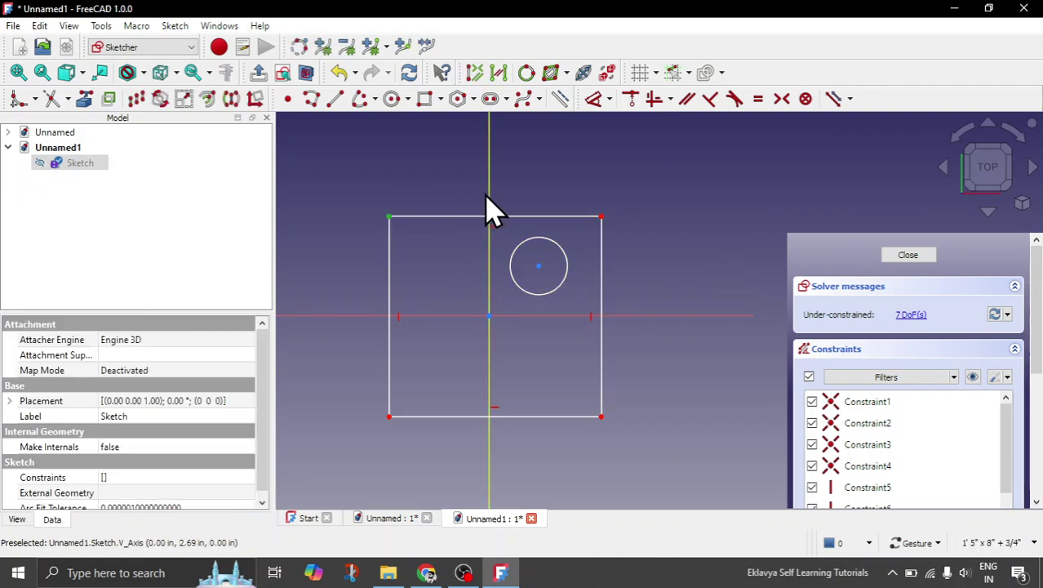
click(600, 217)
click(781, 99)
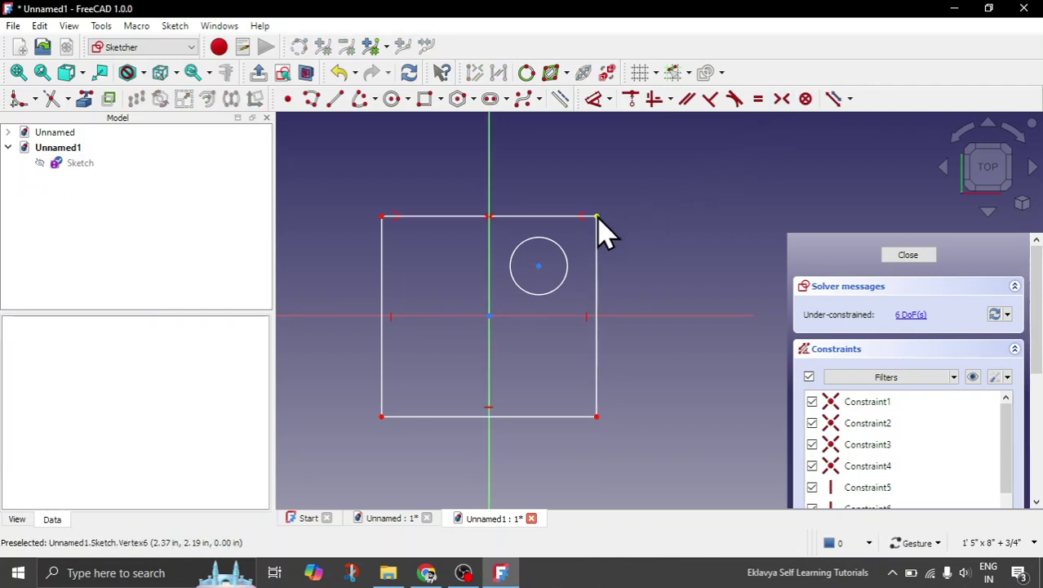
click(598, 218)
click(597, 416)
click(779, 103)
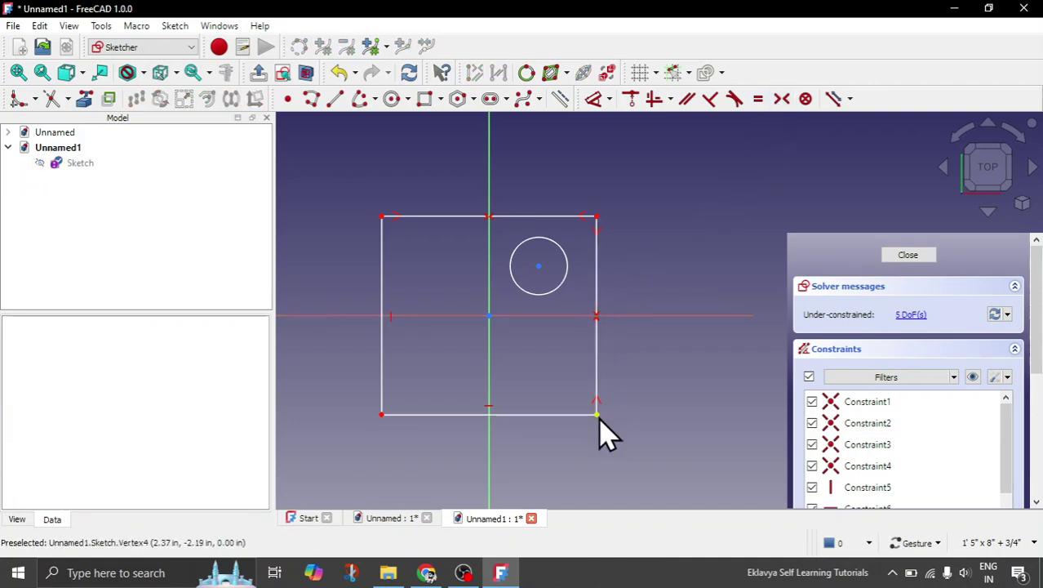
drag(598, 416, 626, 429)
mouse_move(539, 266)
mouse_down()
mouse_move(564, 271)
mouse_move(555, 262)
mouse_up()
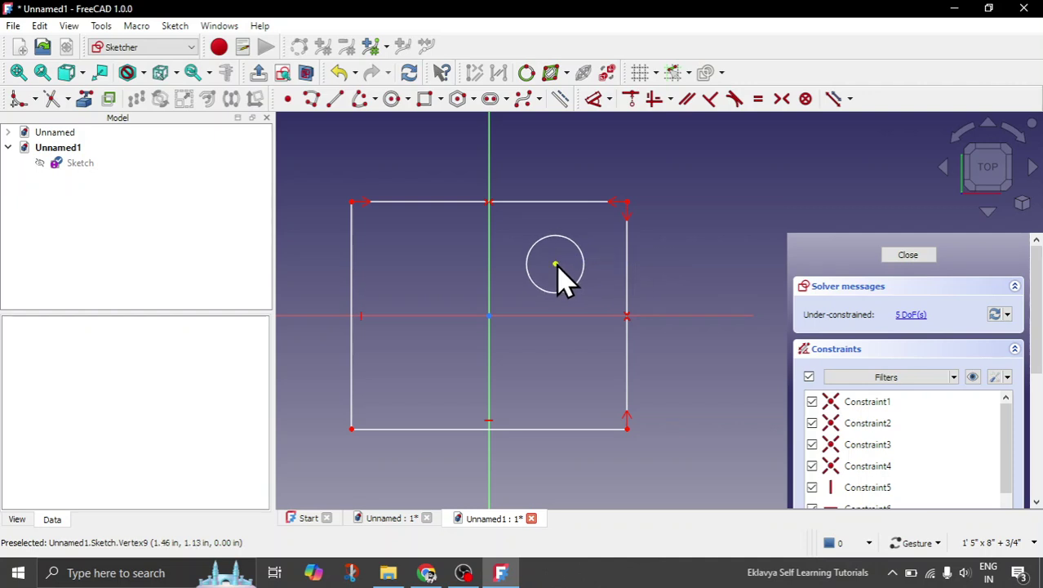
- Constrain the circle's centre to lie on the vertical axis
scroll(513, 302, up, 1)
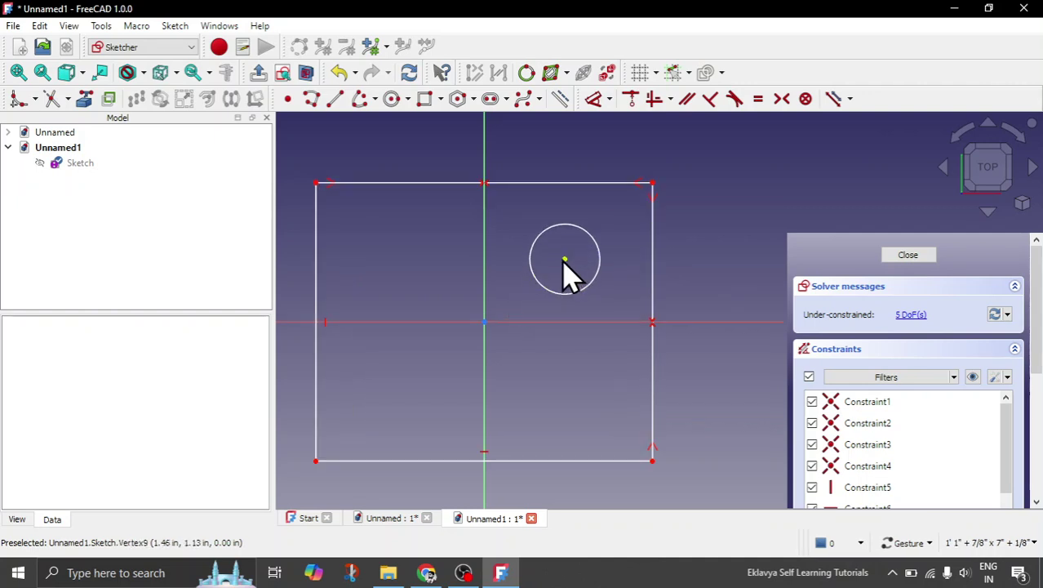
mouse_move(563, 260)
mouse_down()
mouse_move(482, 254)
mouse_move(531, 256)
mouse_up()
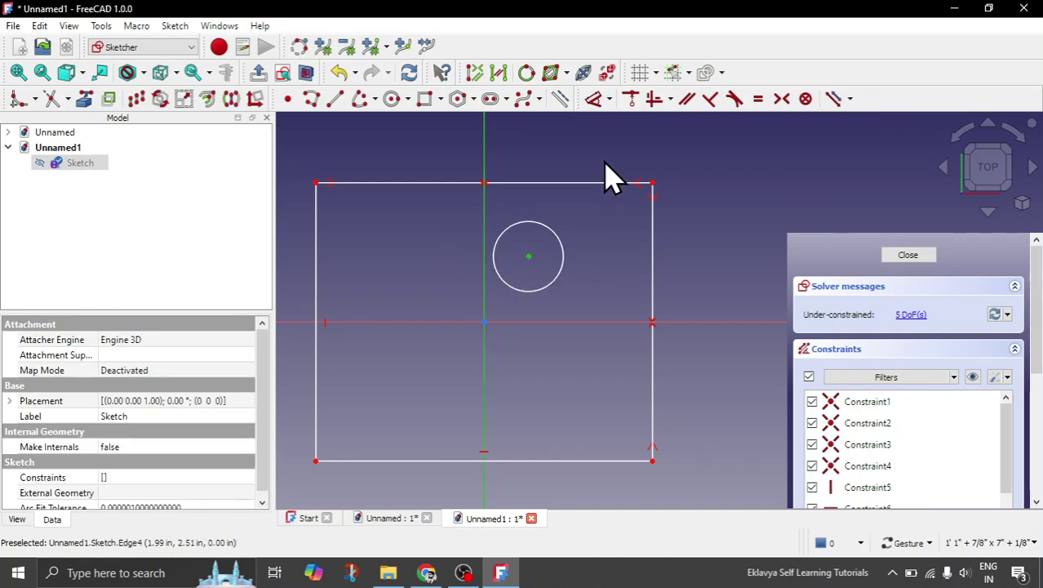
click(632, 102)
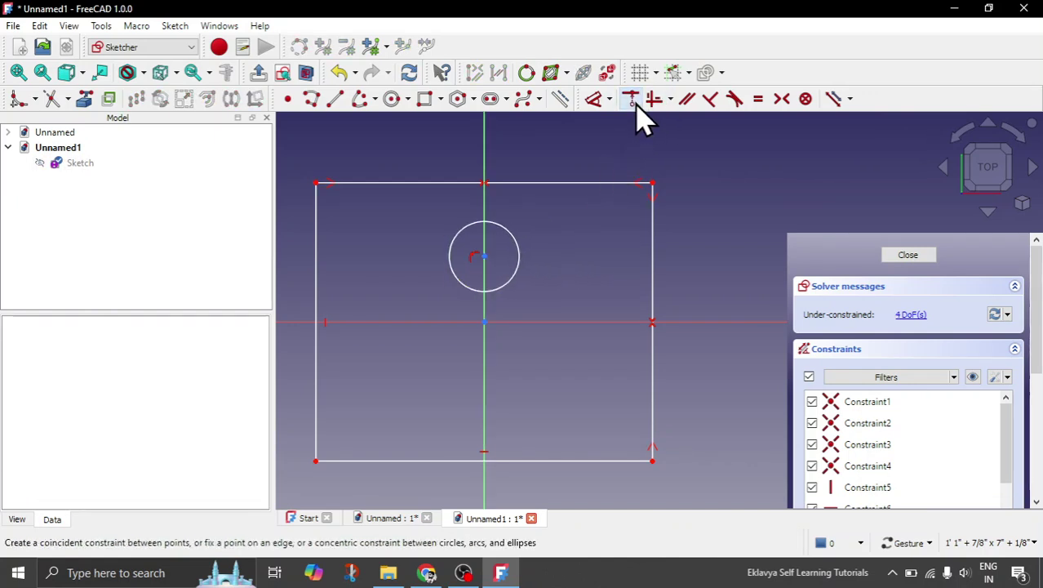
drag(485, 257, 485, 267)
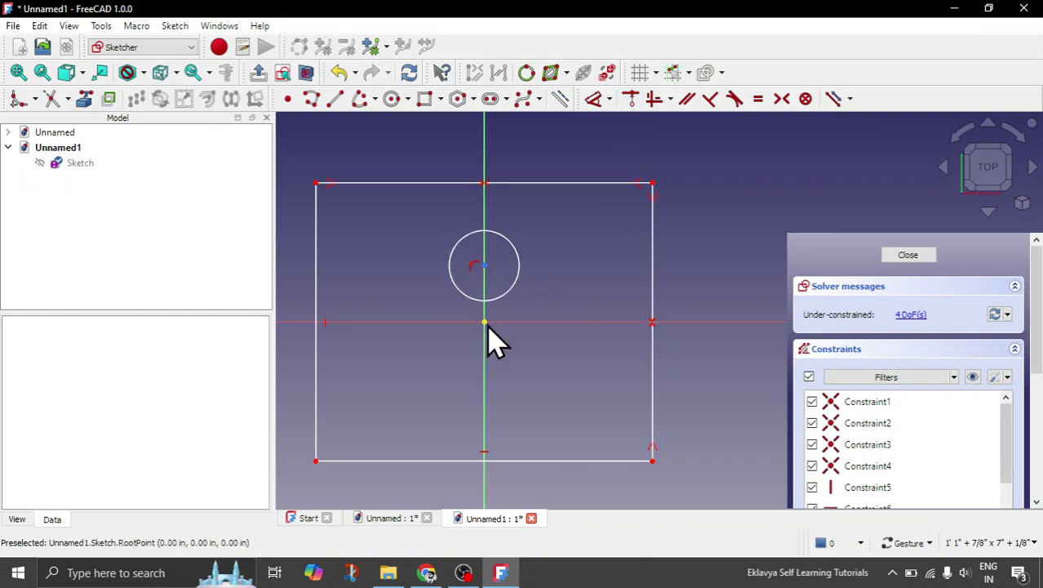
- Fix the circle centre 1" vertically from the origin and enlarge the circle
click(484, 267)
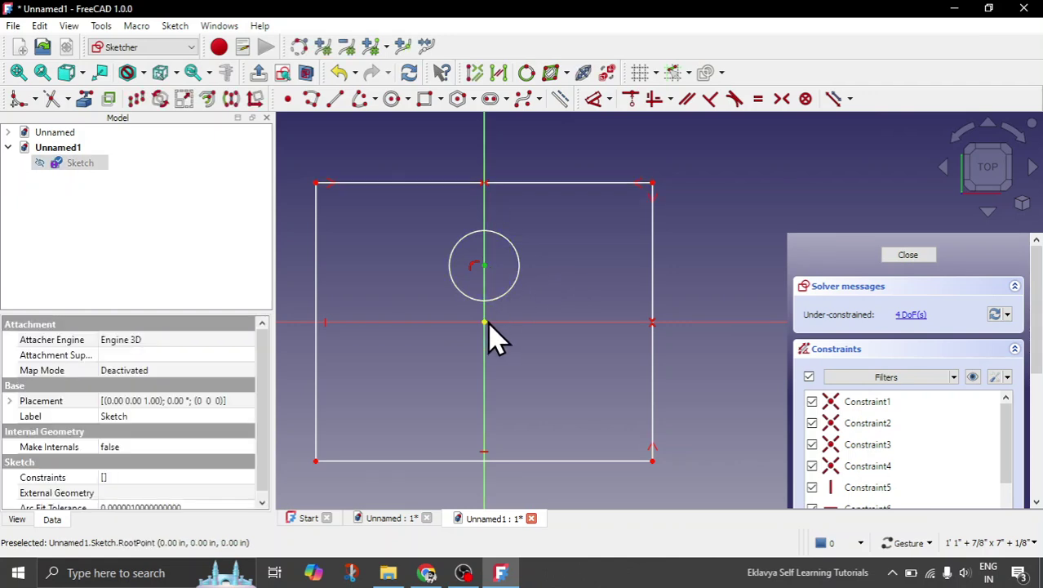
click(671, 100)
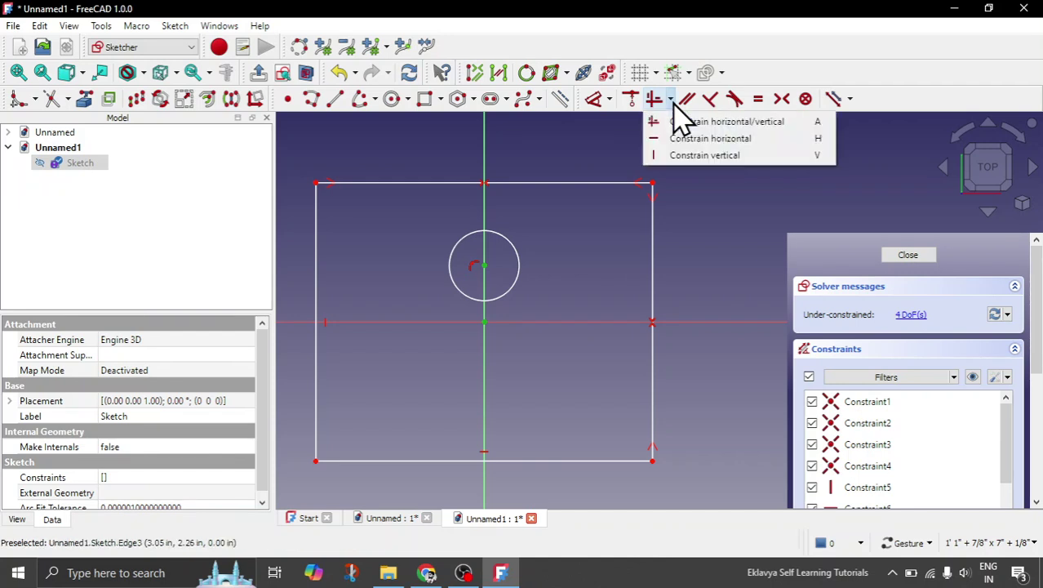
click(610, 100)
click(629, 161)
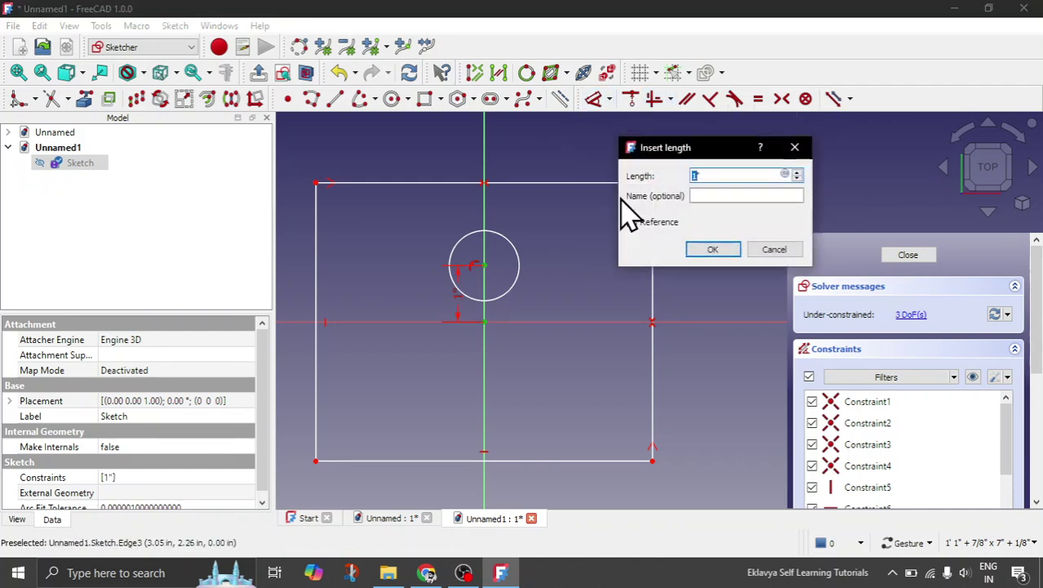
click(713, 174)
click(712, 250)
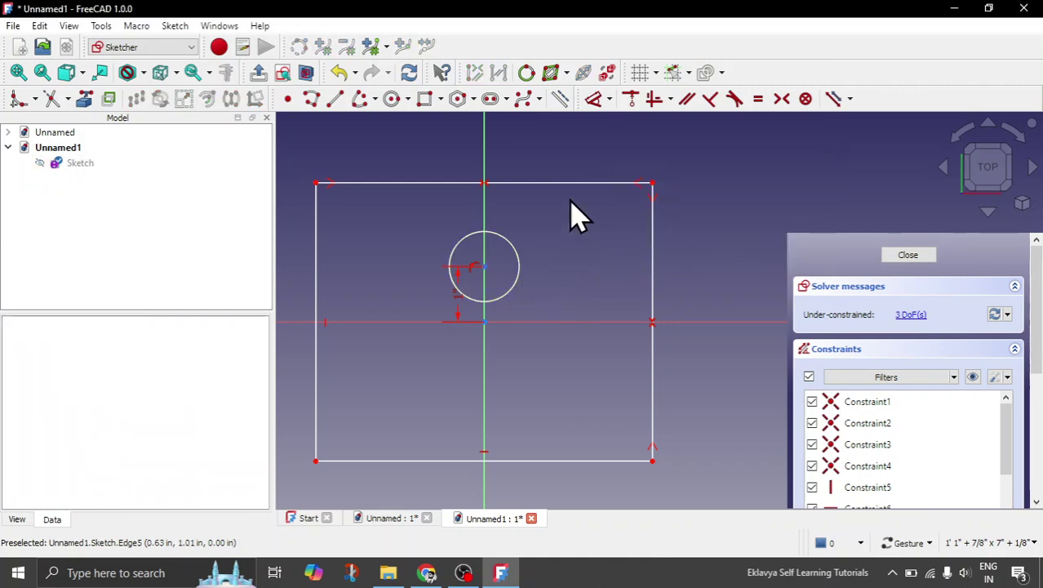
mouse_move(516, 265)
mouse_down()
mouse_move(531, 260)
mouse_move(502, 251)
mouse_move(526, 275)
mouse_move(514, 277)
mouse_move(526, 275)
mouse_move(517, 272)
mouse_up()
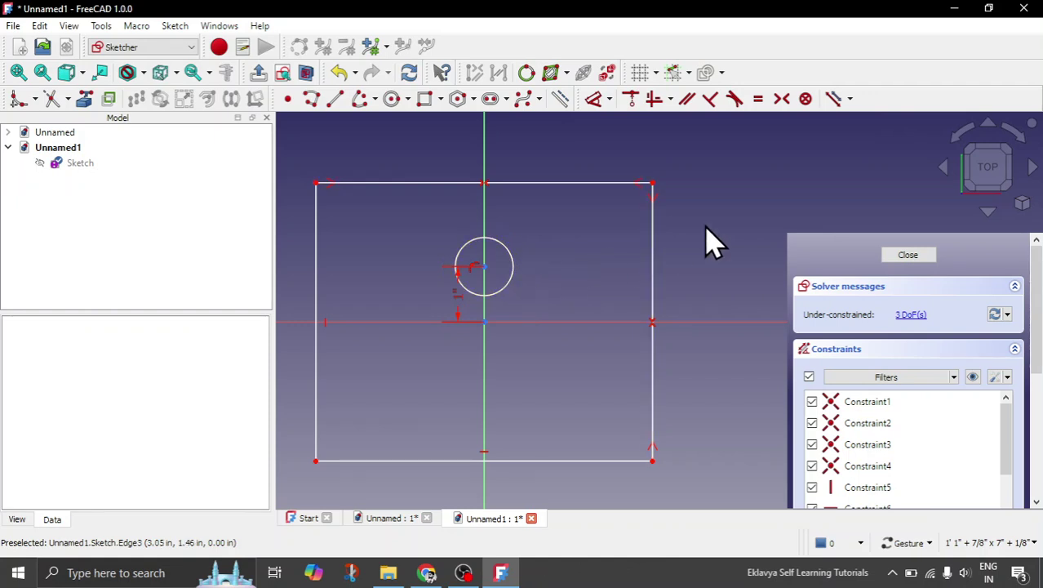
- Close the Sketcher and select the Sketch in the Model tree
click(268, 82)
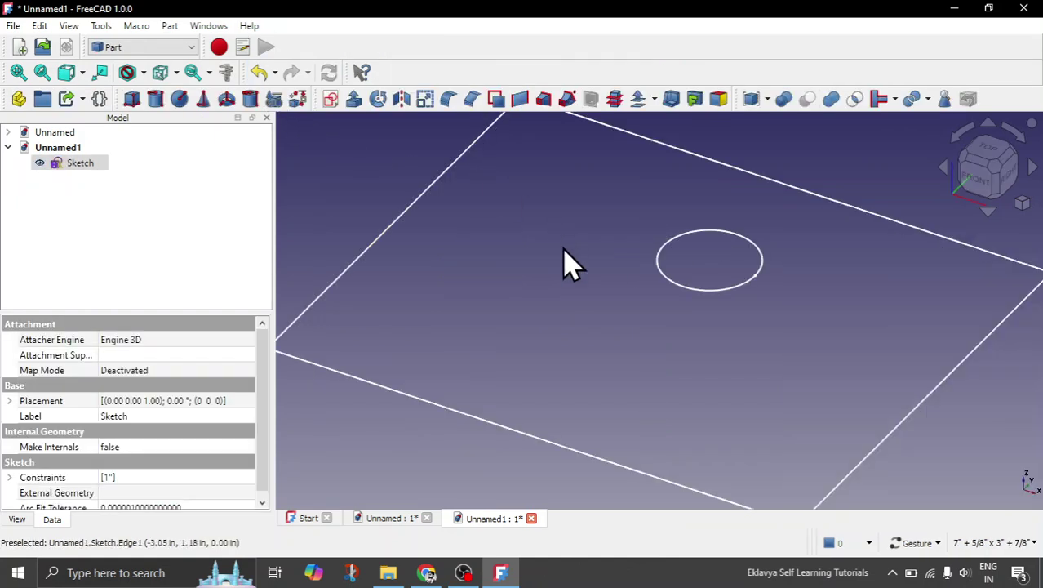
click(120, 232)
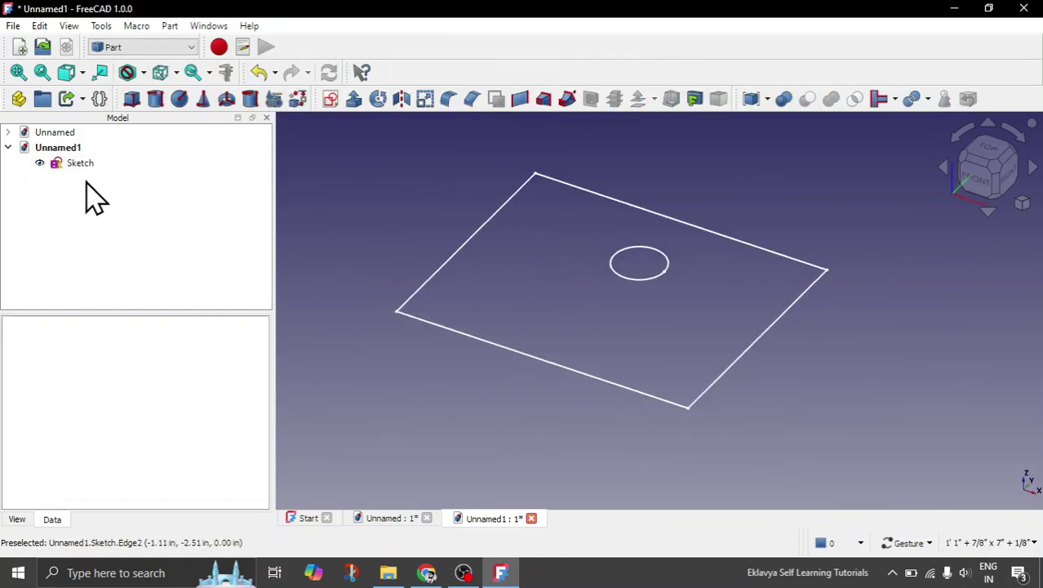
click(78, 165)
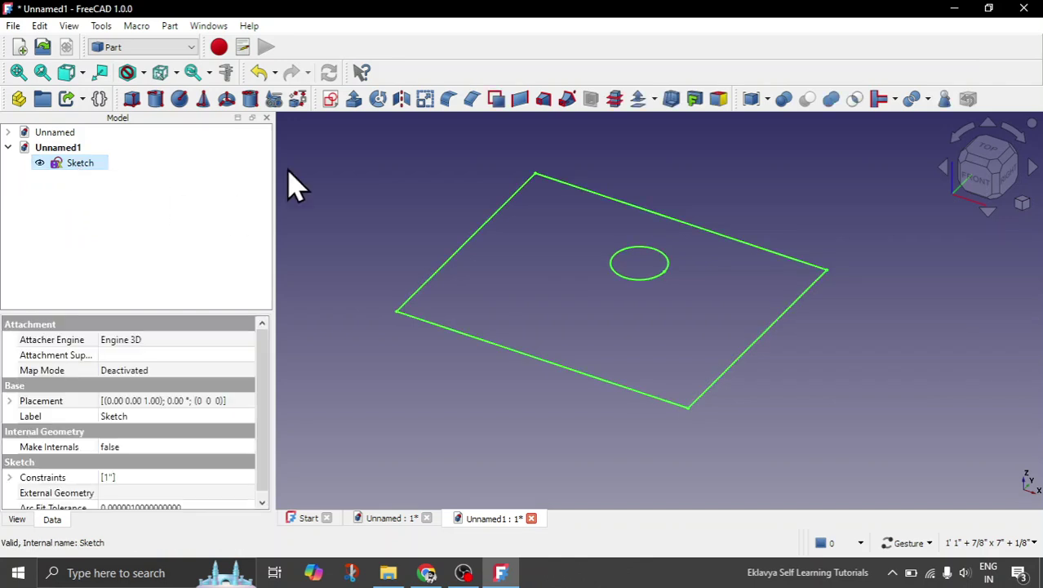
- Extrude the sketch 2" along its normal into a solid block with a hole
click(355, 103)
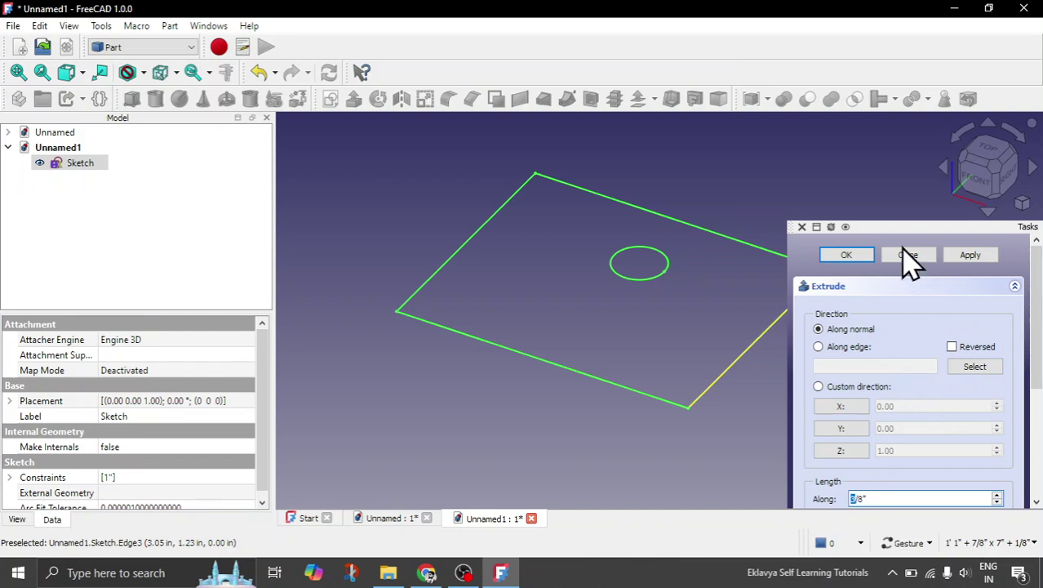
scroll(1012, 442, down, 1)
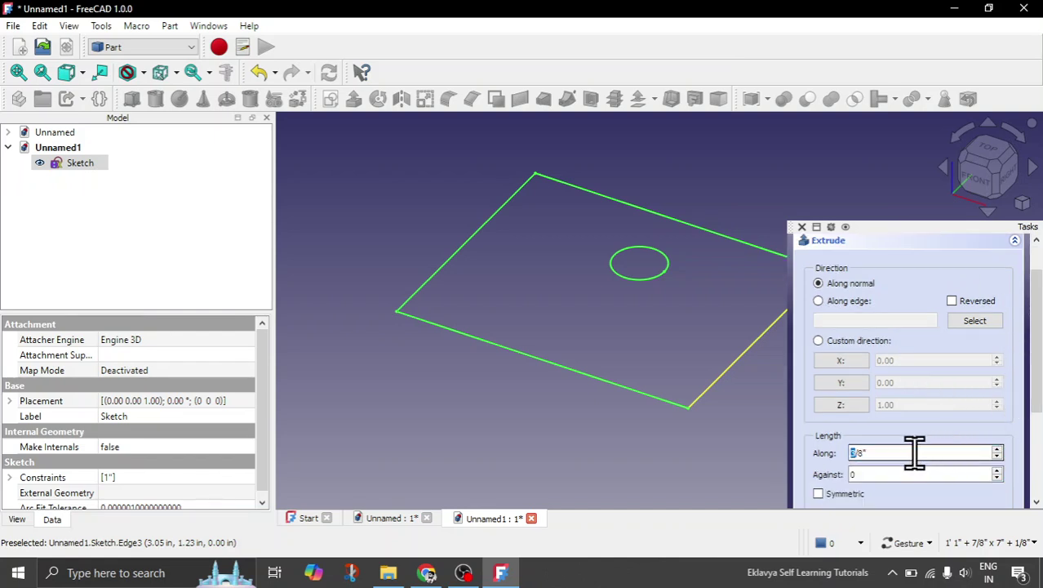
drag(901, 450, 818, 447)
text(2)
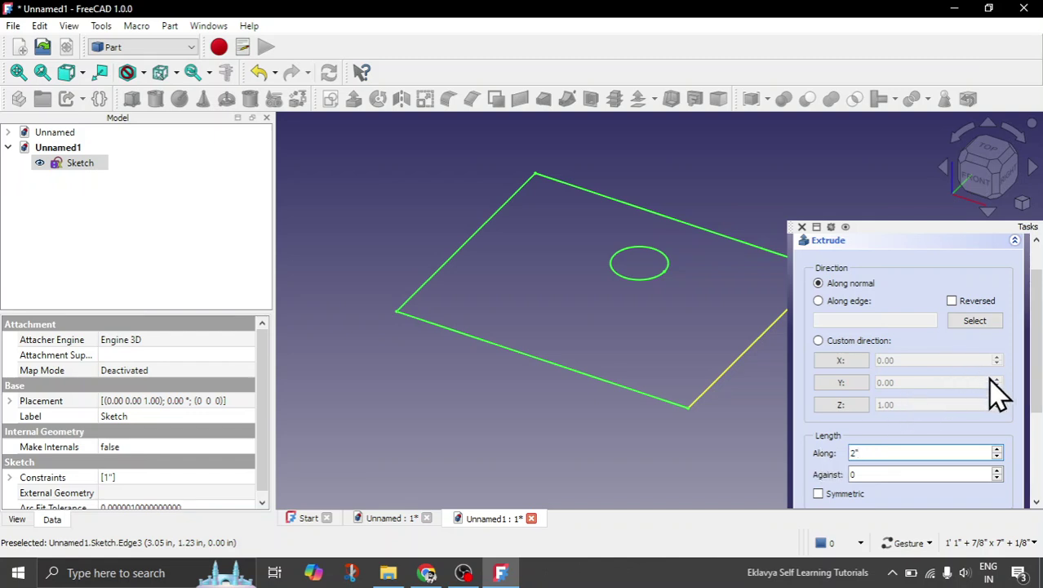
scroll(1033, 383, down, 3)
scroll(1032, 383, down, 1)
scroll(1031, 385, up, 5)
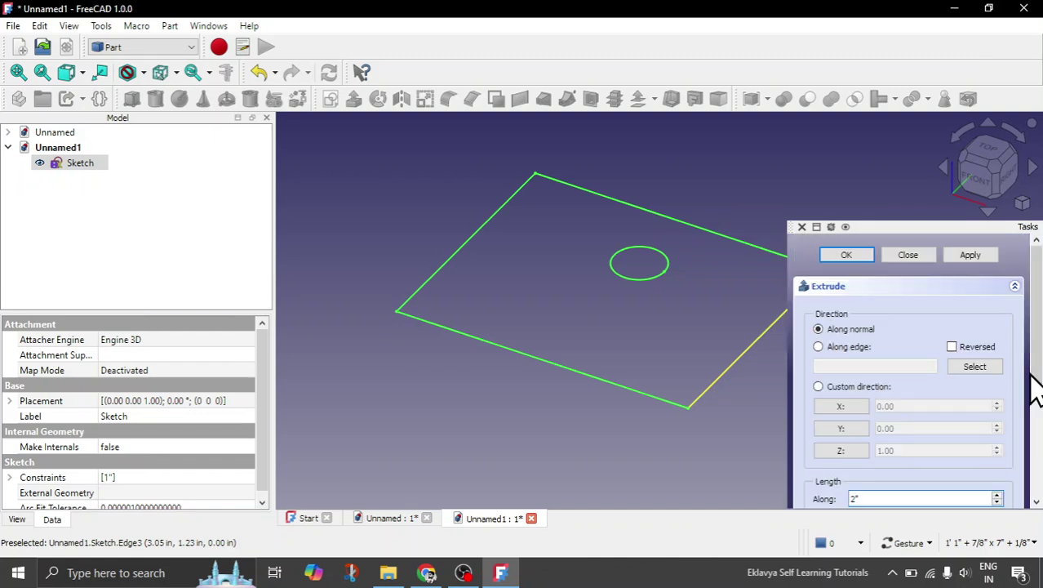
click(969, 256)
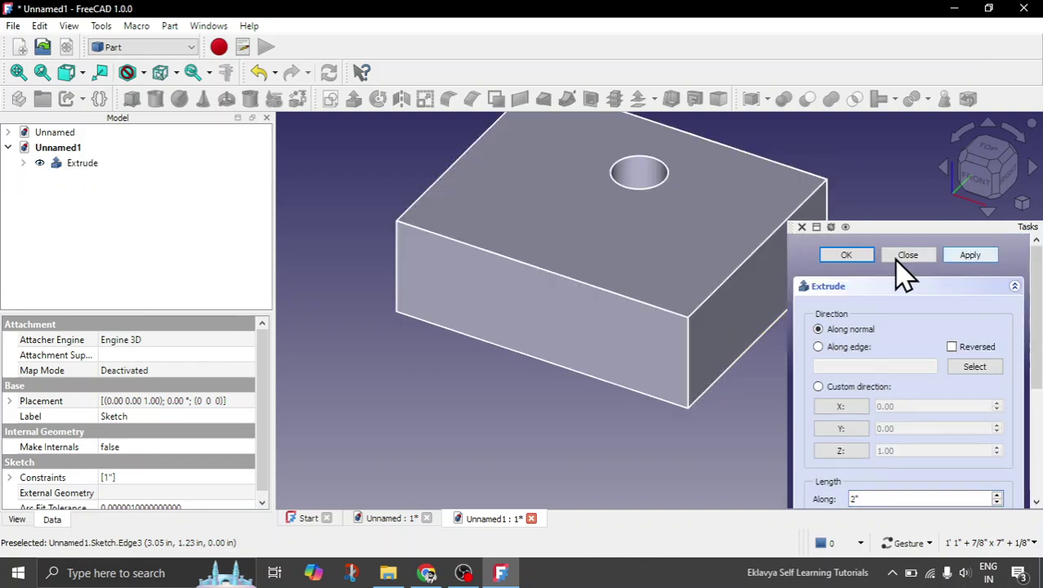
click(863, 256)
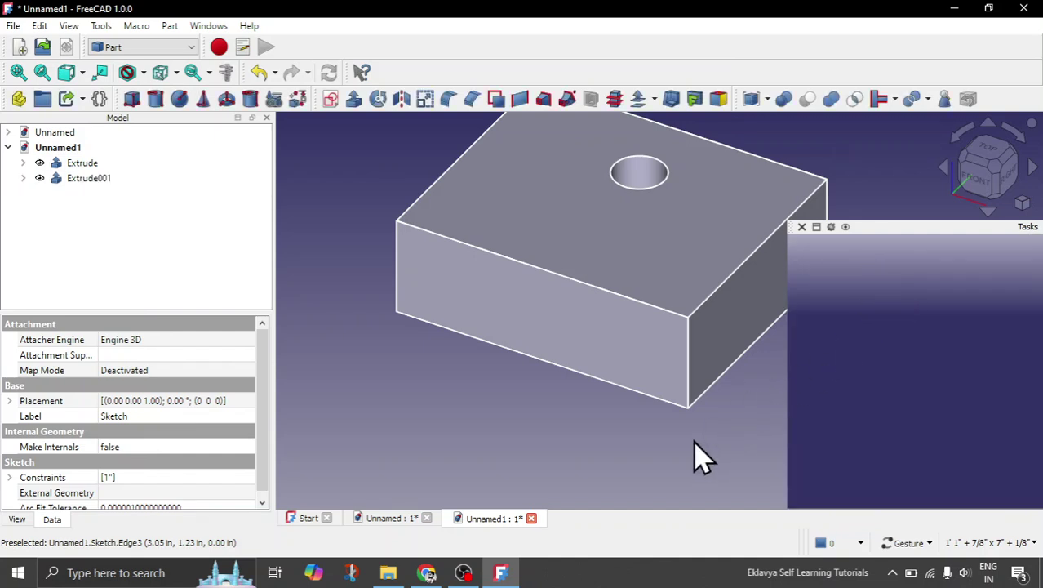
scroll(621, 441, down, 3)
drag(552, 426, 733, 362)
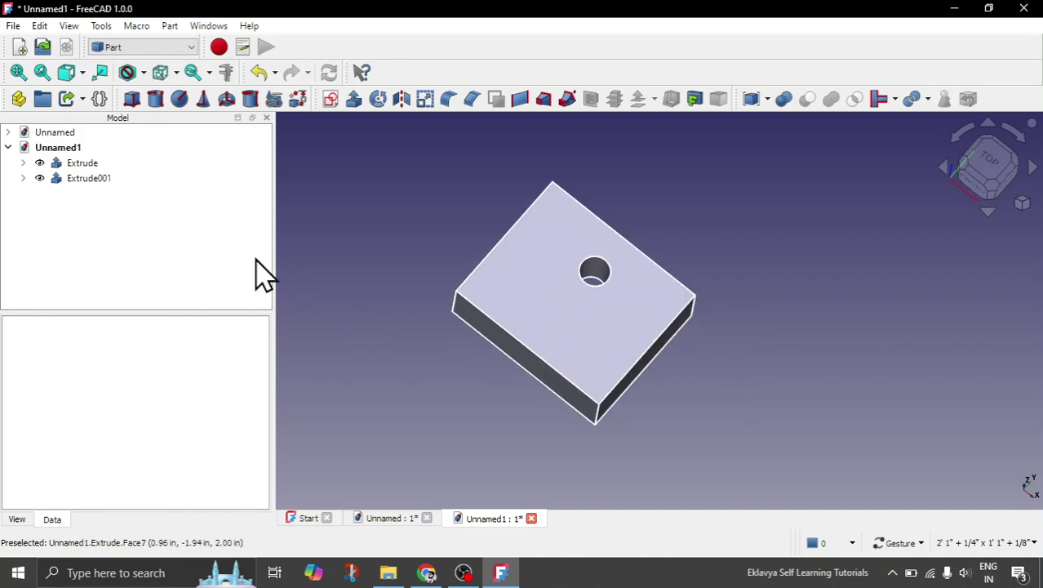
- Delete the duplicate Extrude001, keeping the single Extrude block, and inspect it from another angle
click(78, 168)
click(75, 180)
key(Delete)
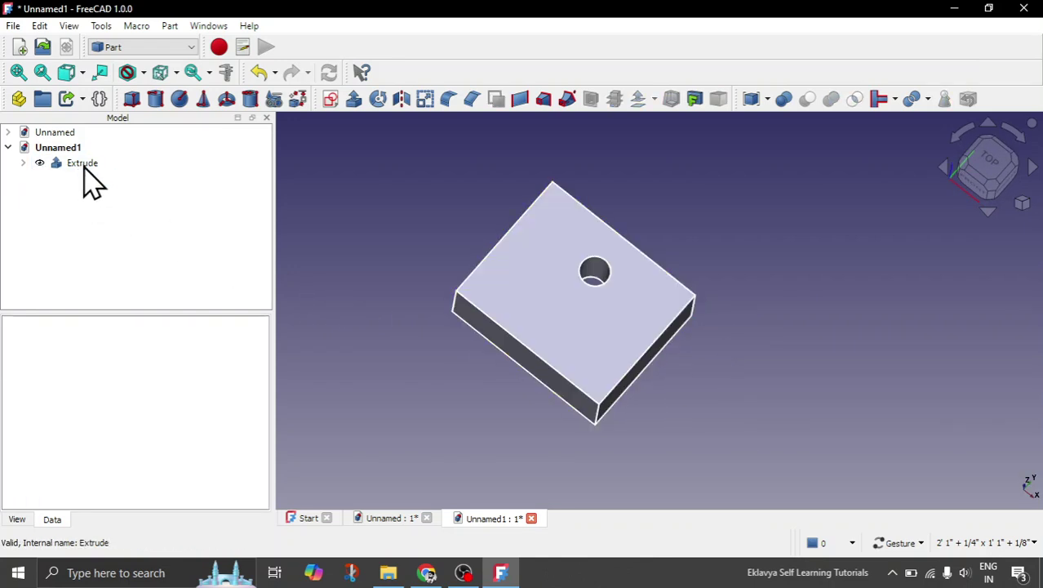
click(81, 163)
drag(675, 234, 653, 209)
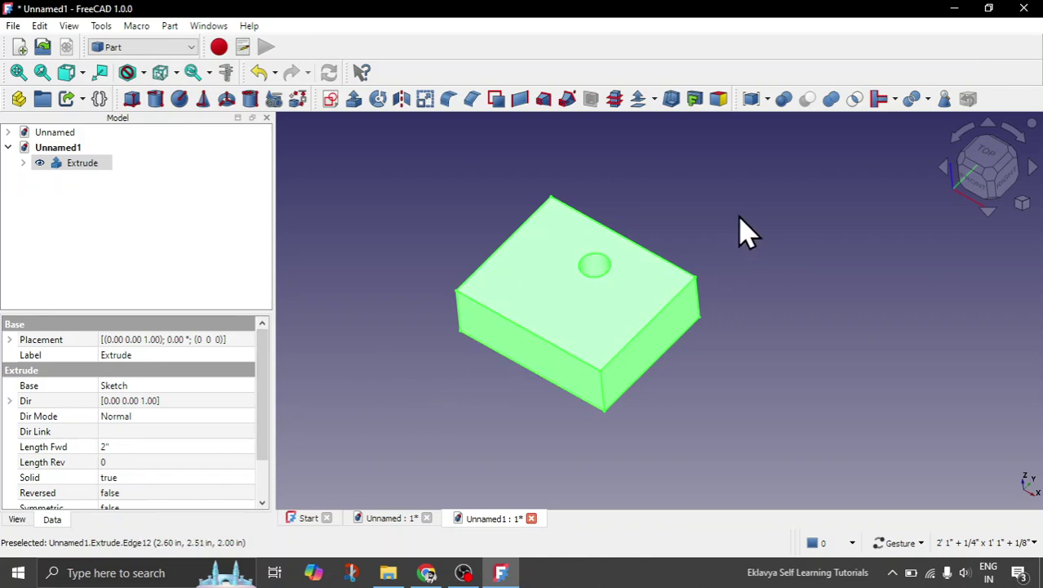
click(669, 222)
mouse_move(653, 217)
mouse_down()
mouse_move(670, 234)
mouse_move(658, 218)
mouse_up()
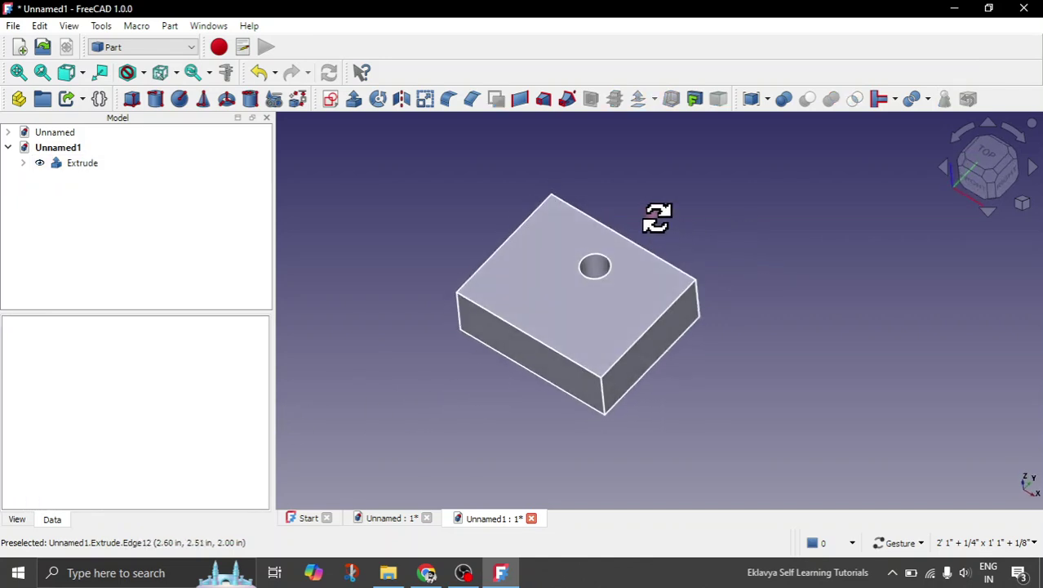
- Create a VarSet and add a Length property of type App::PropertyLength with value 6"
click(99, 100)
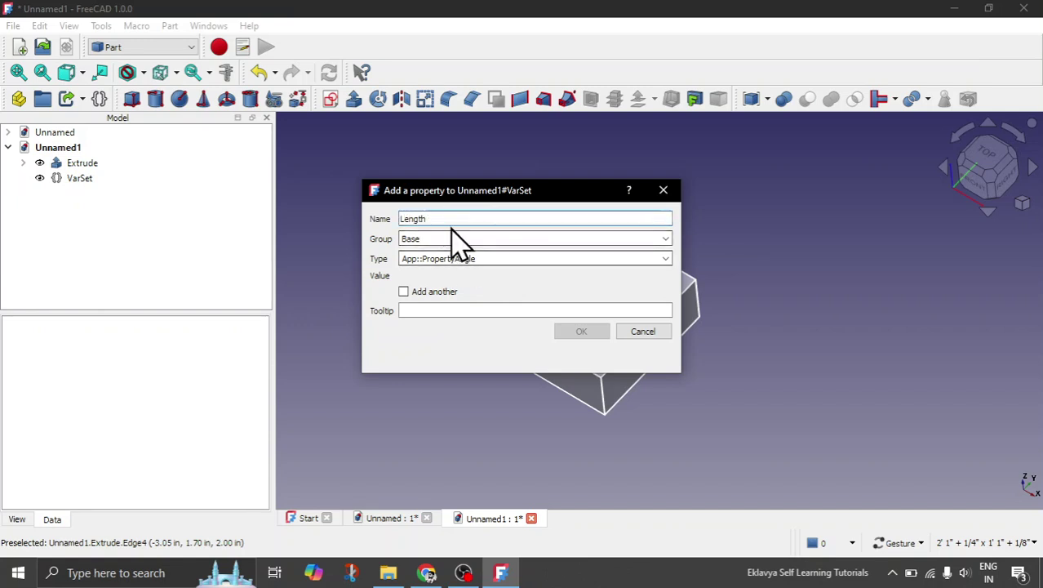
click(460, 237)
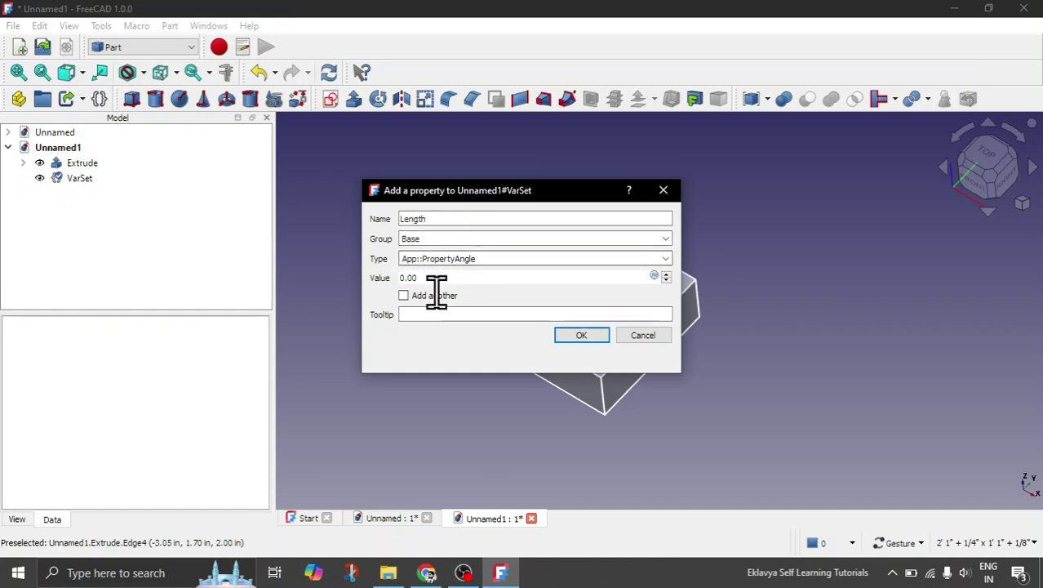
click(665, 259)
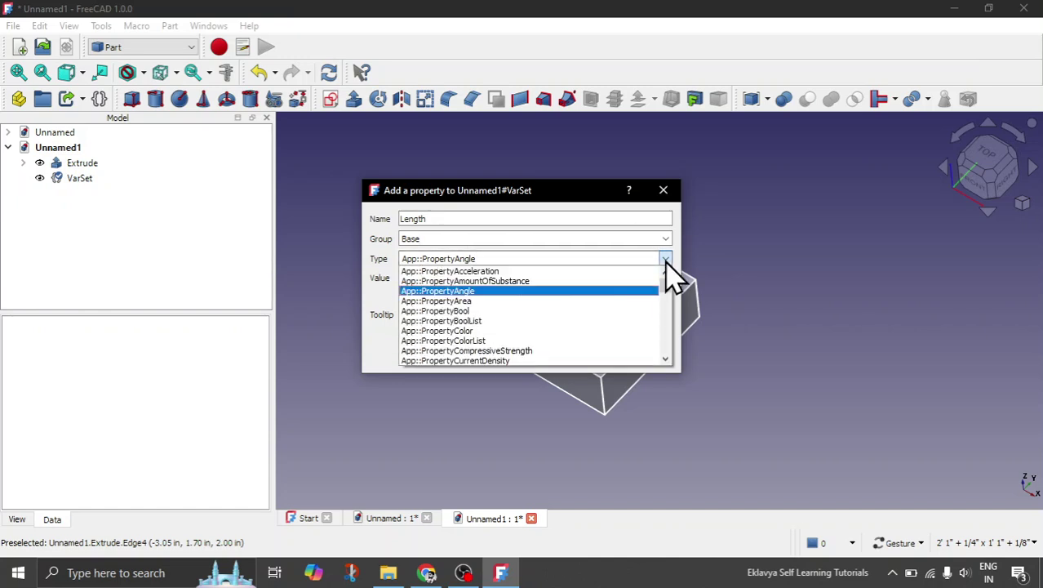
scroll(603, 296, down, 18)
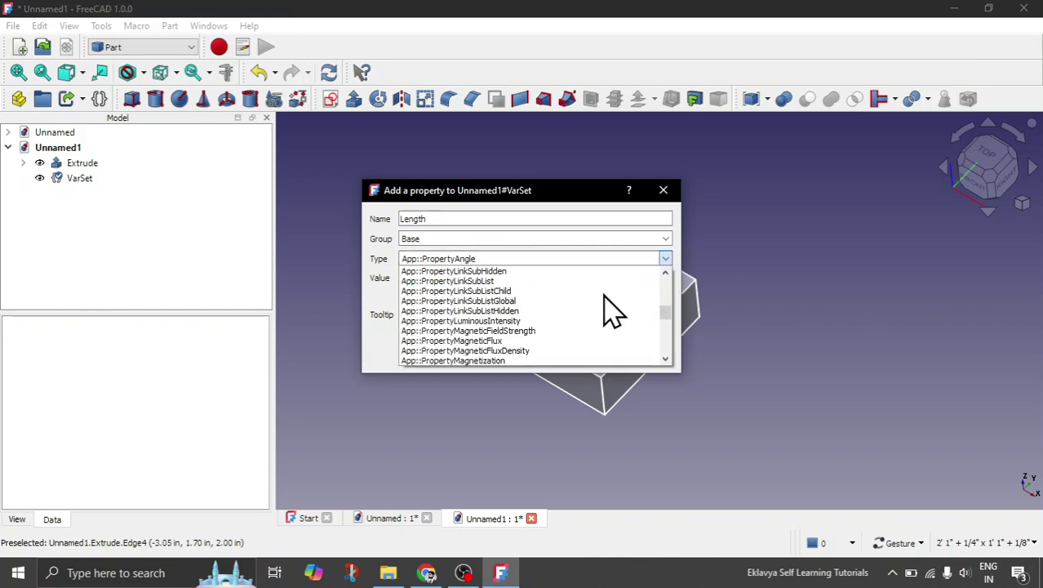
scroll(612, 310, down, 18)
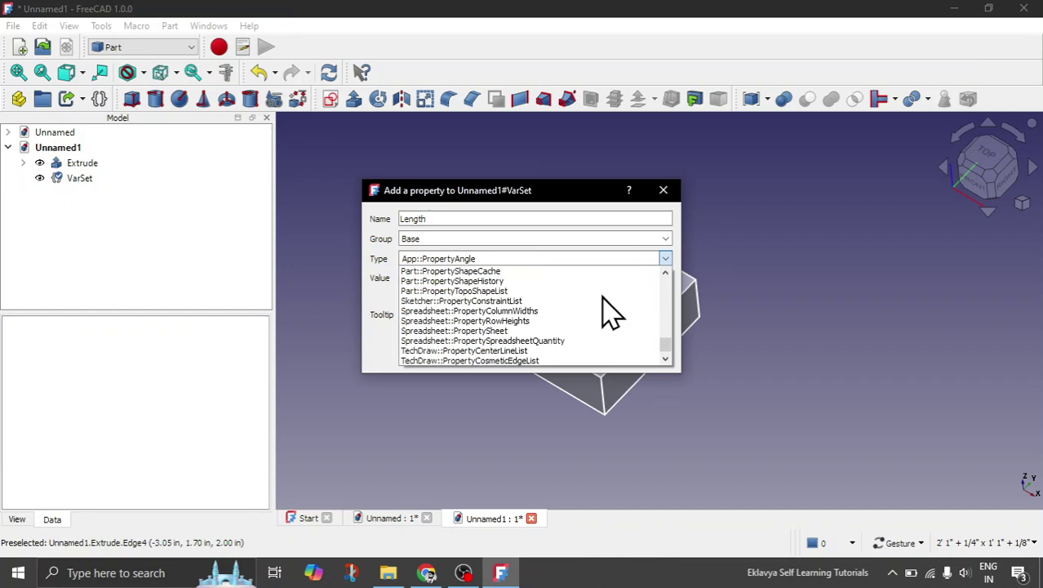
scroll(612, 311, down, 1)
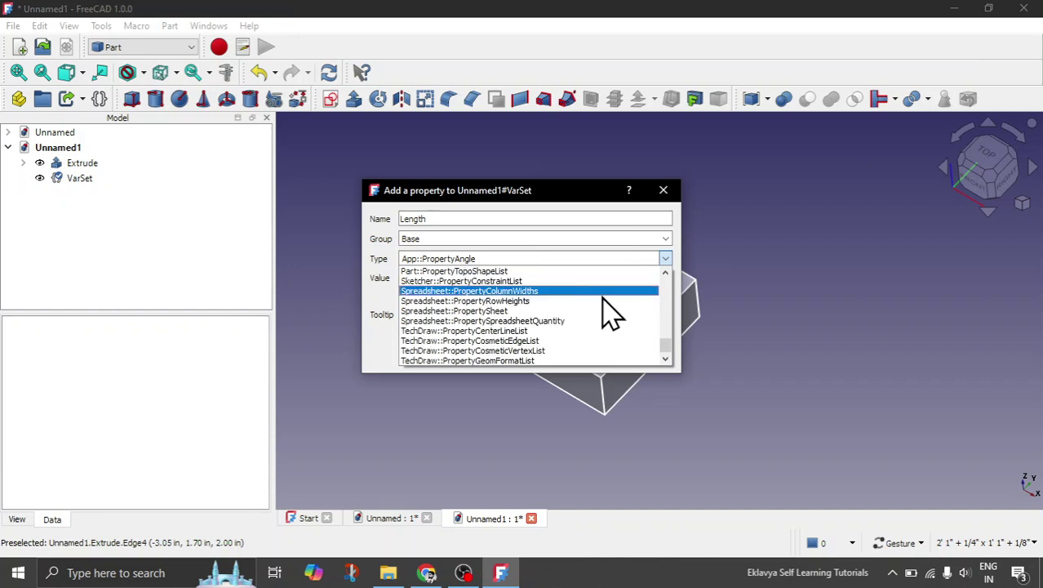
scroll(608, 314, up, 3)
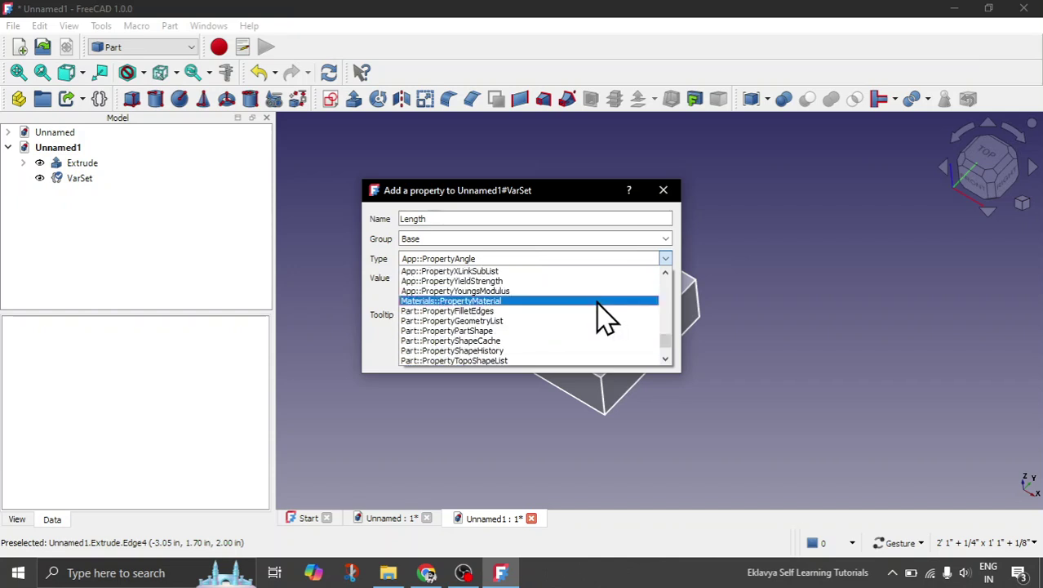
scroll(602, 317, up, 3)
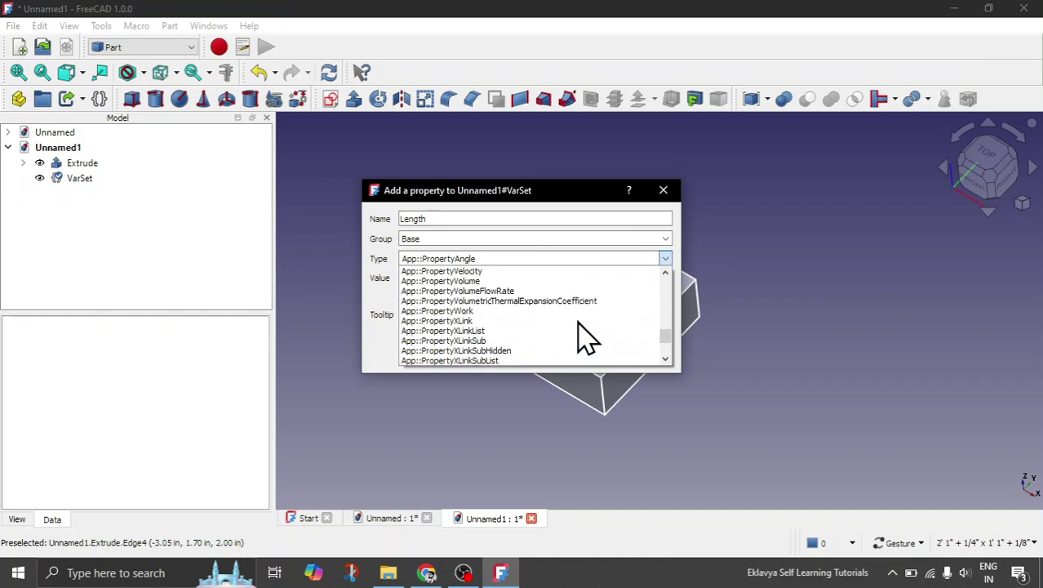
scroll(586, 337, up, 9)
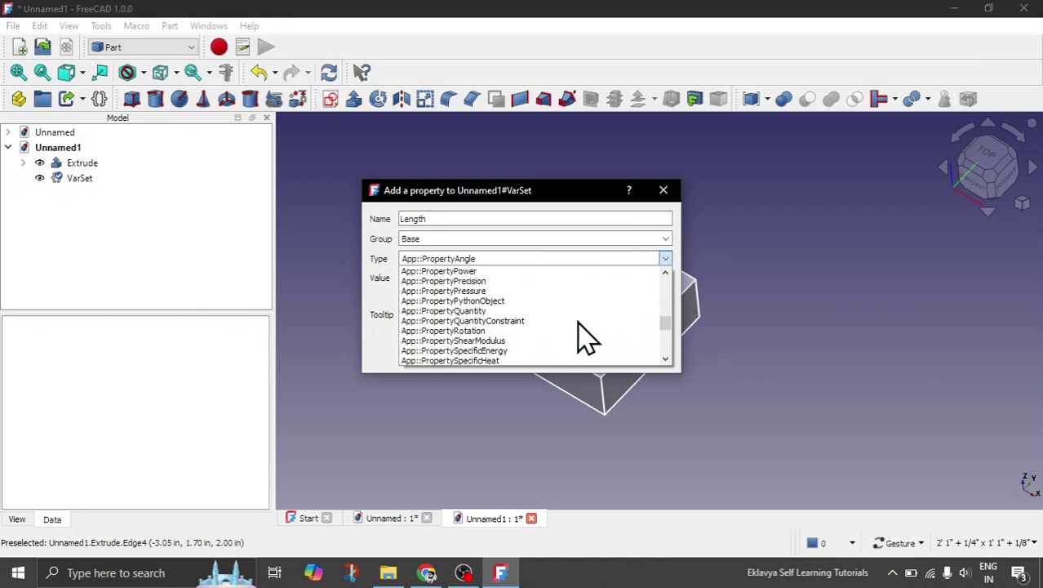
scroll(581, 337, up, 14)
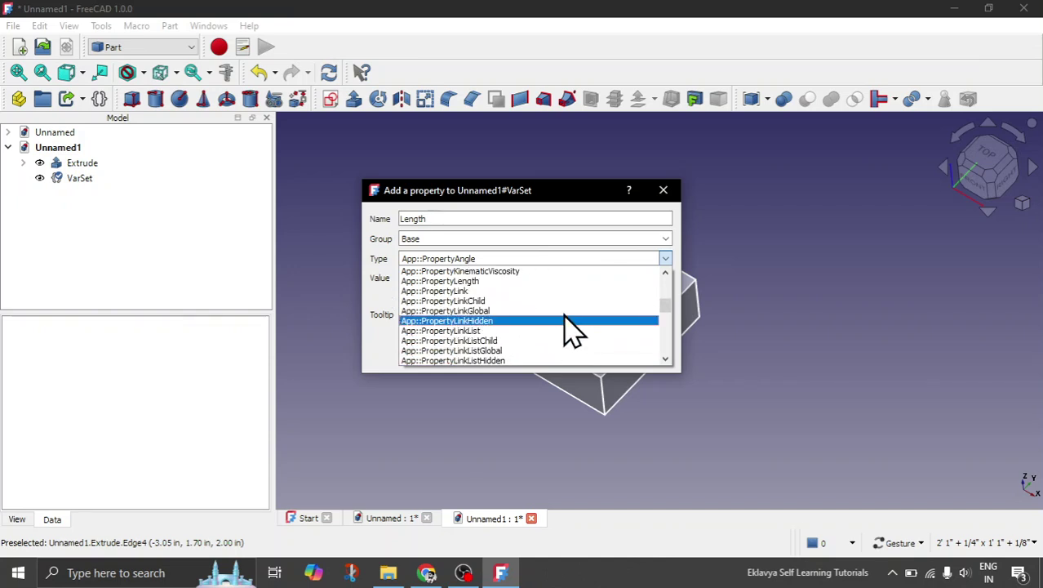
click(506, 281)
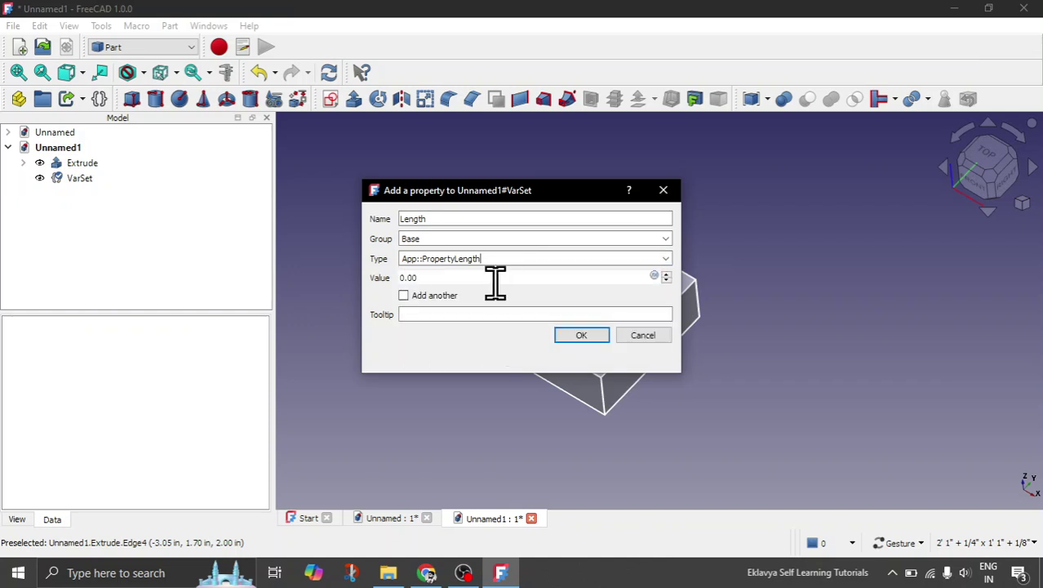
drag(442, 279, 384, 281)
- Finish adding the 6" Length property and relabel the VarSet as Dimensions
click(581, 335)
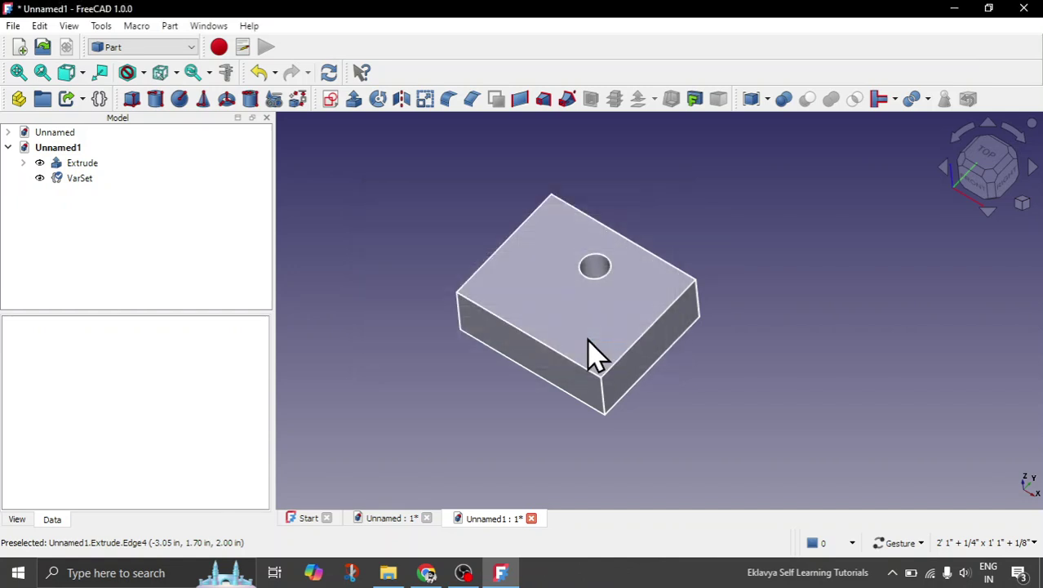
click(81, 179)
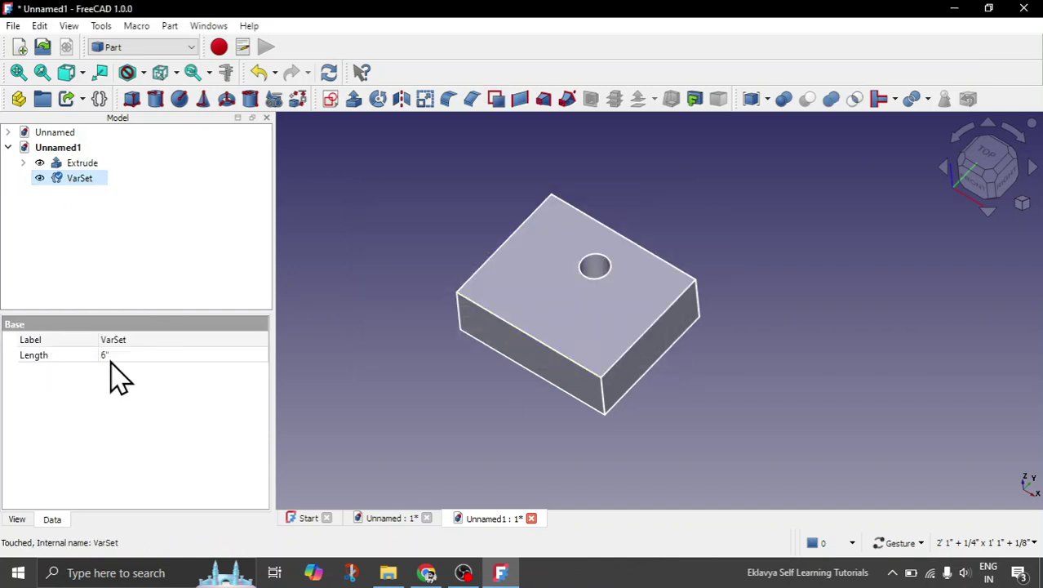
click(140, 341)
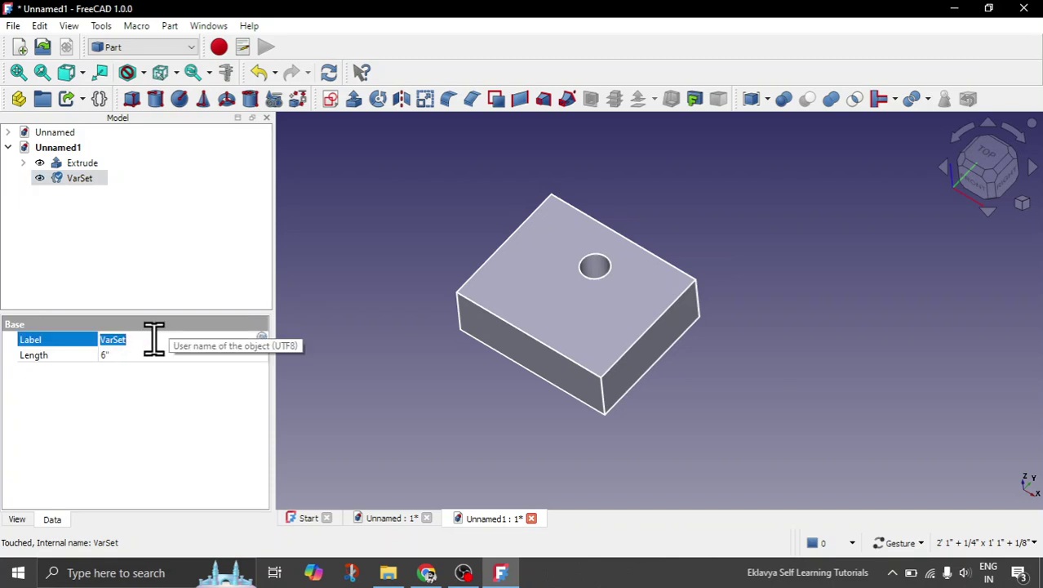
text(Dimensions)
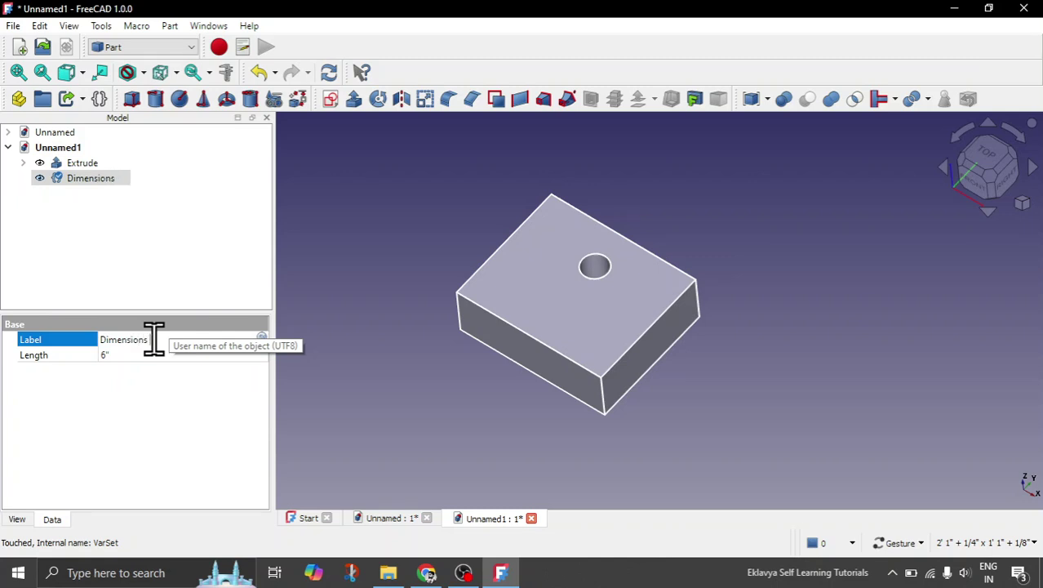
key(Return)
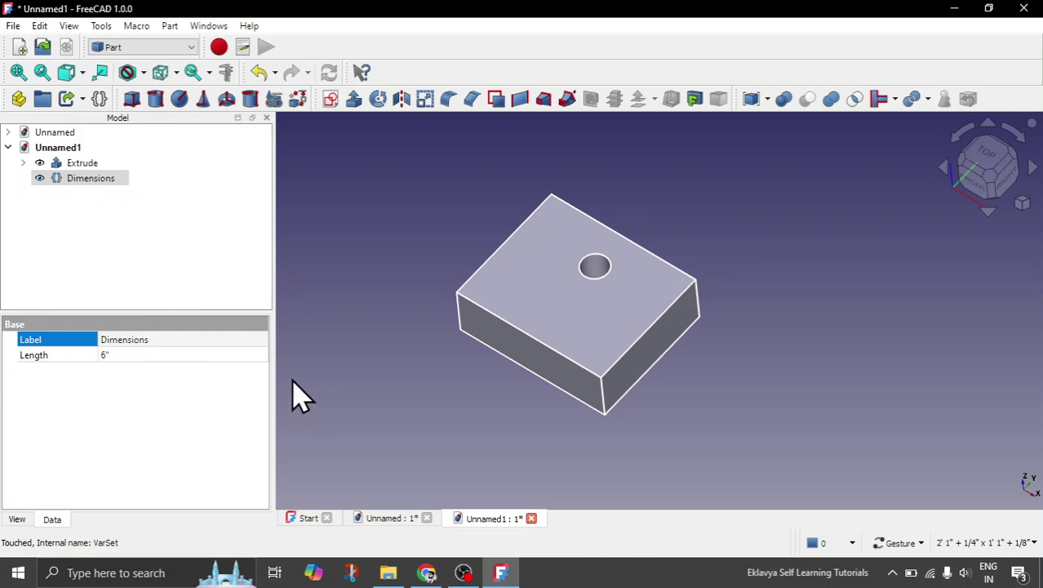
- Add a length property named Width with value 5", keeping Add another ticked
double_click(96, 180)
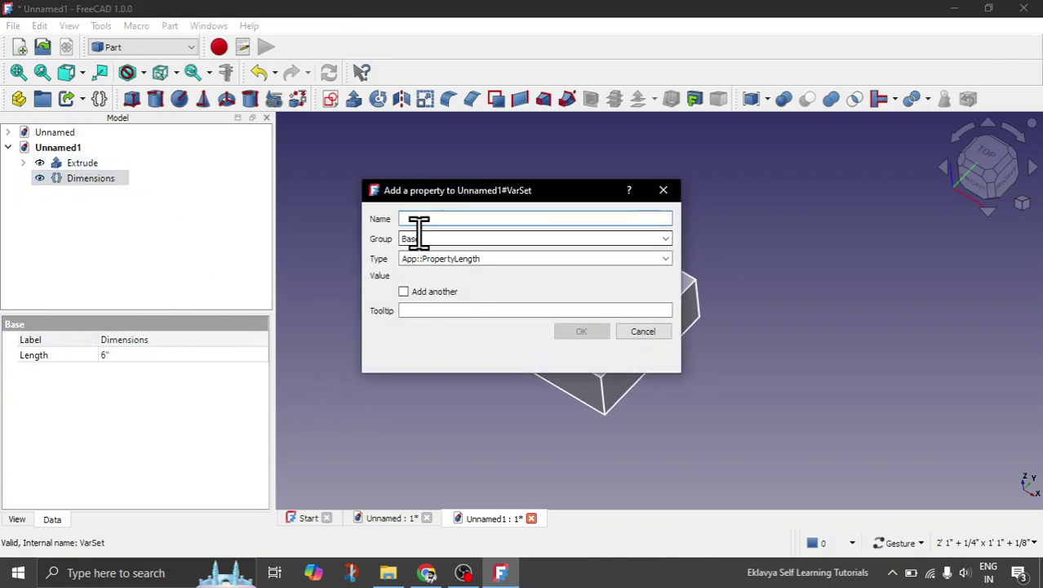
text(Width)
click(474, 258)
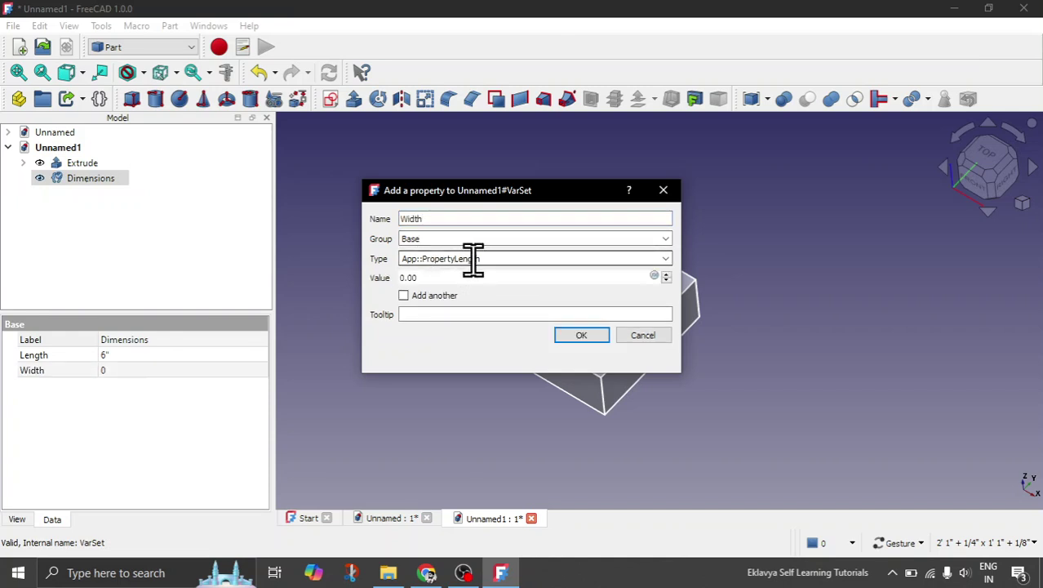
click(445, 277)
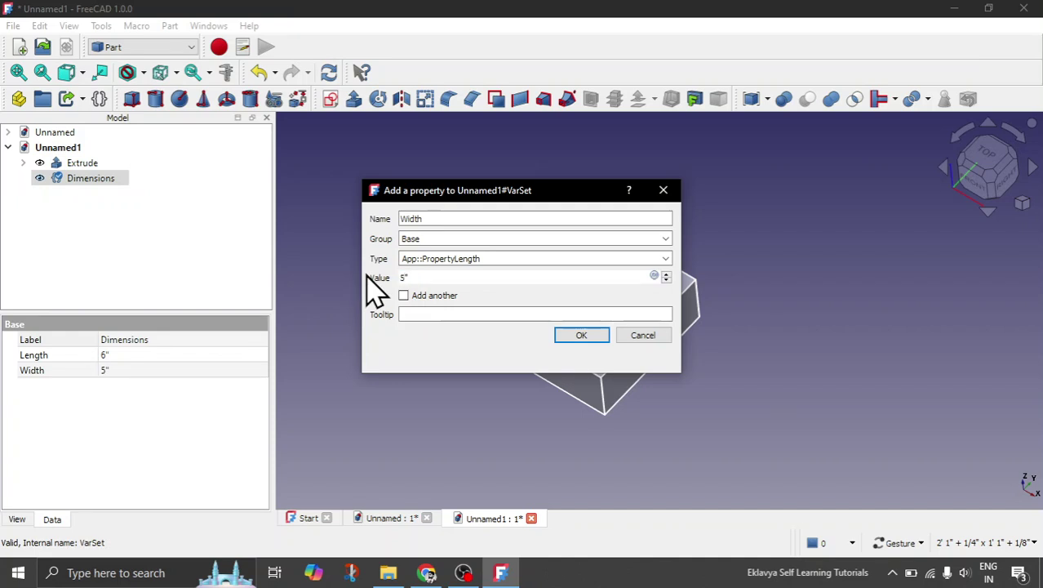
click(404, 296)
click(599, 332)
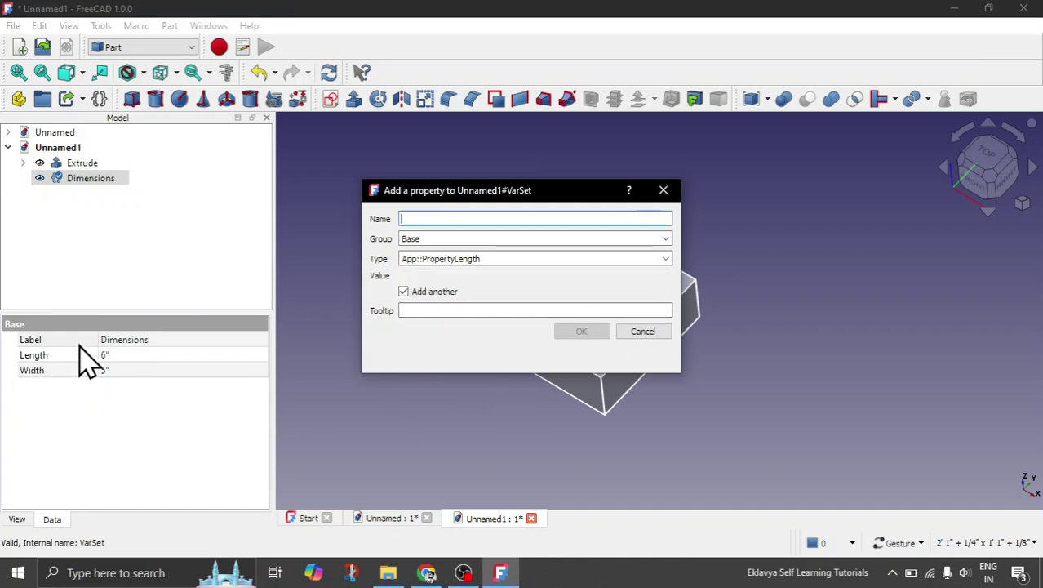
- Add the next property, Thickness, with a value of 1.5"
drag(493, 192, 226, 170)
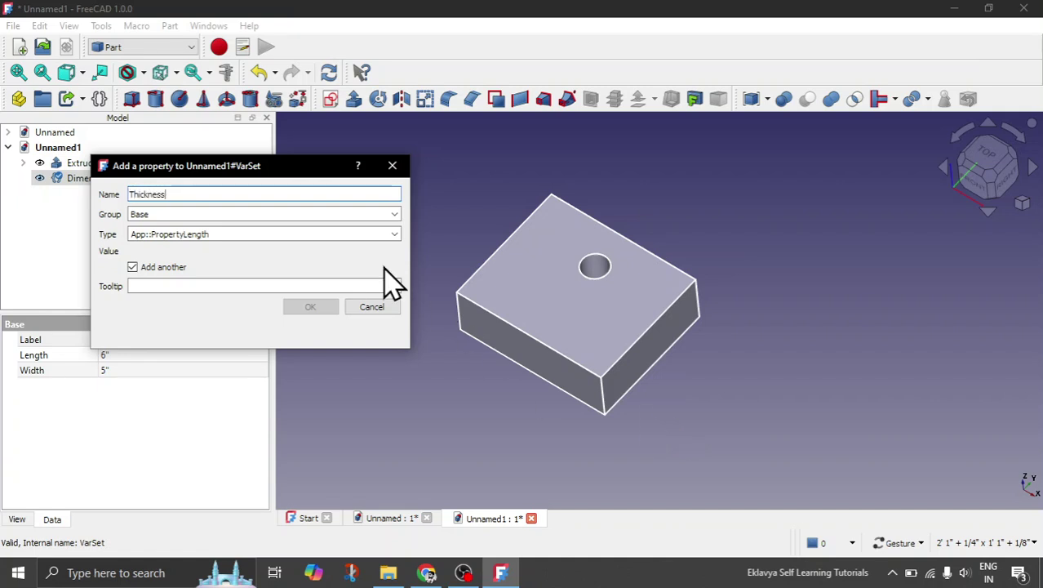
click(309, 235)
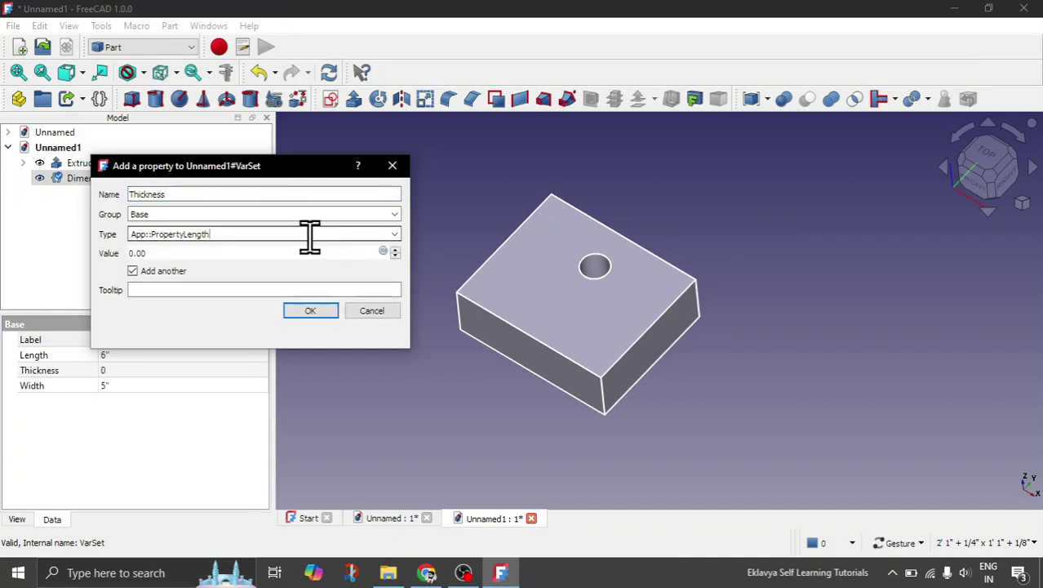
drag(147, 253, 112, 253)
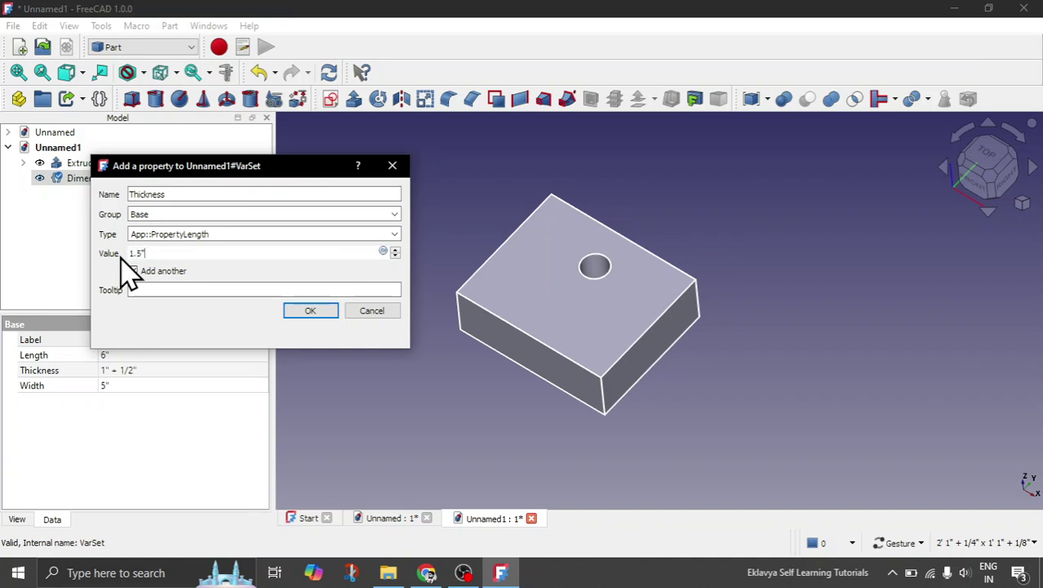
text(1.5")
click(133, 270)
click(310, 310)
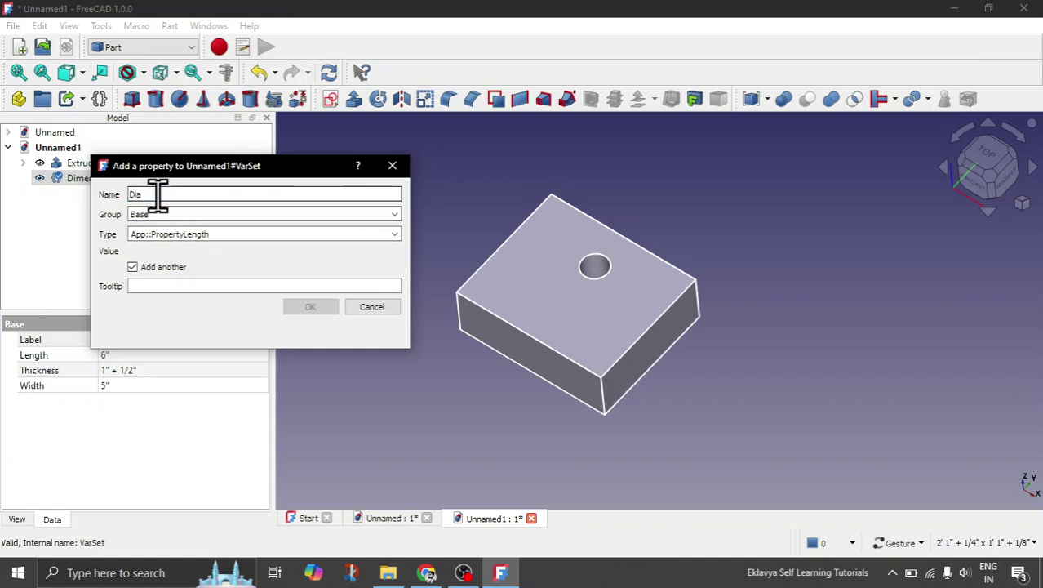
- Add a Dia property of 0.5", then close the add-property form
text(Dia)
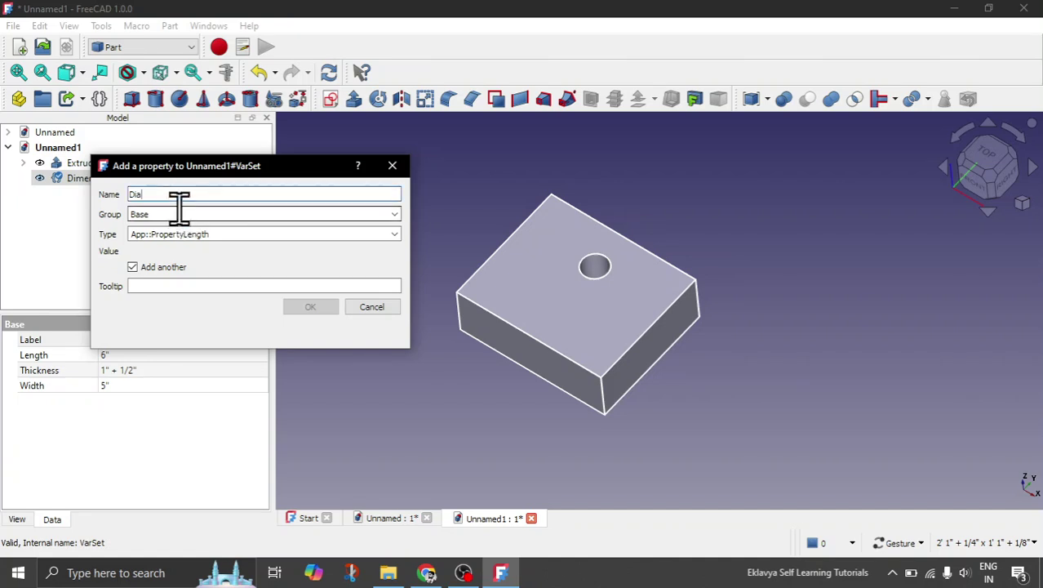
click(233, 233)
click(133, 252)
click(181, 253)
drag(186, 253, 114, 256)
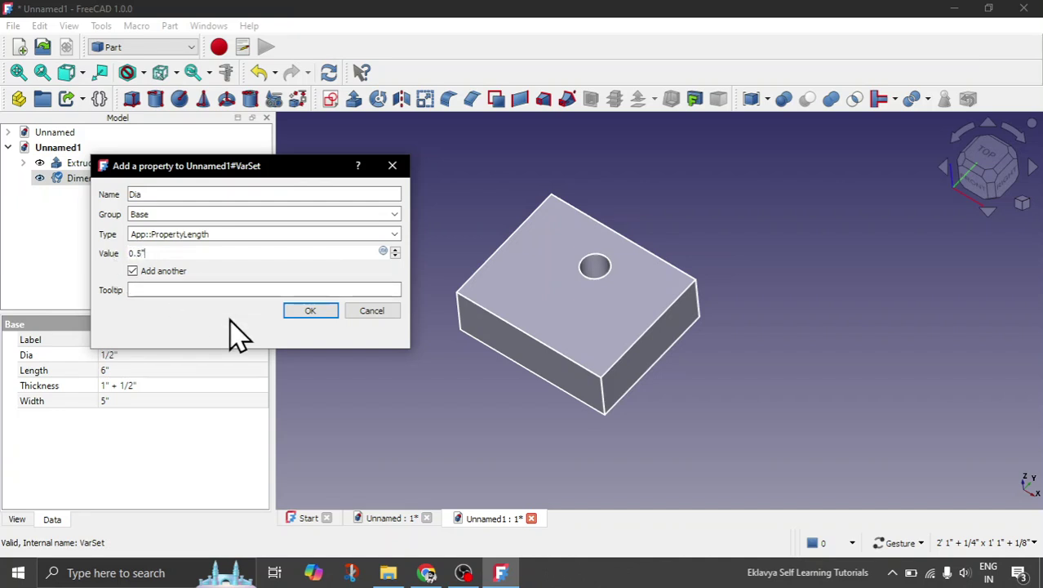
click(324, 318)
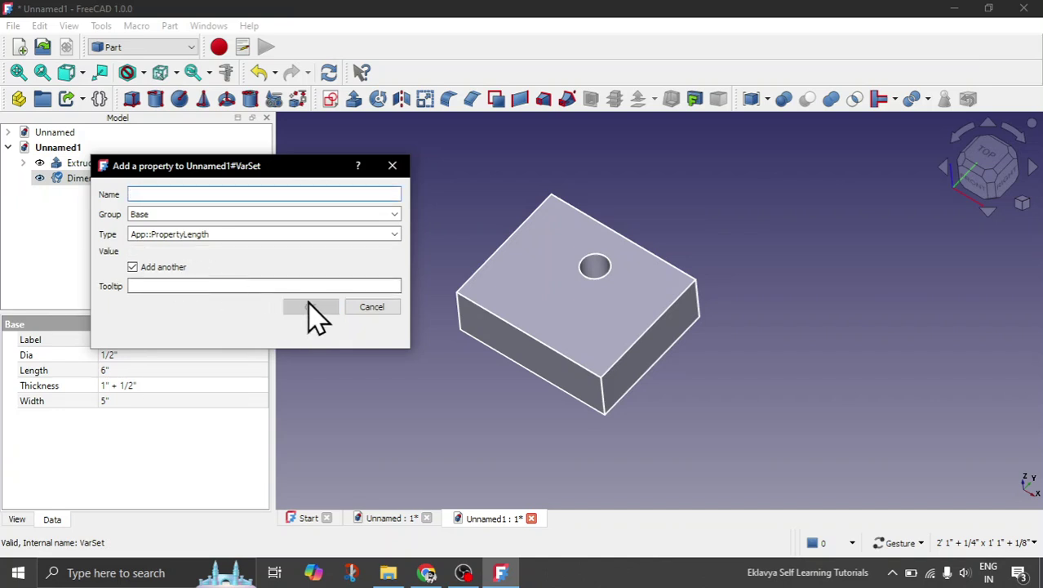
click(369, 314)
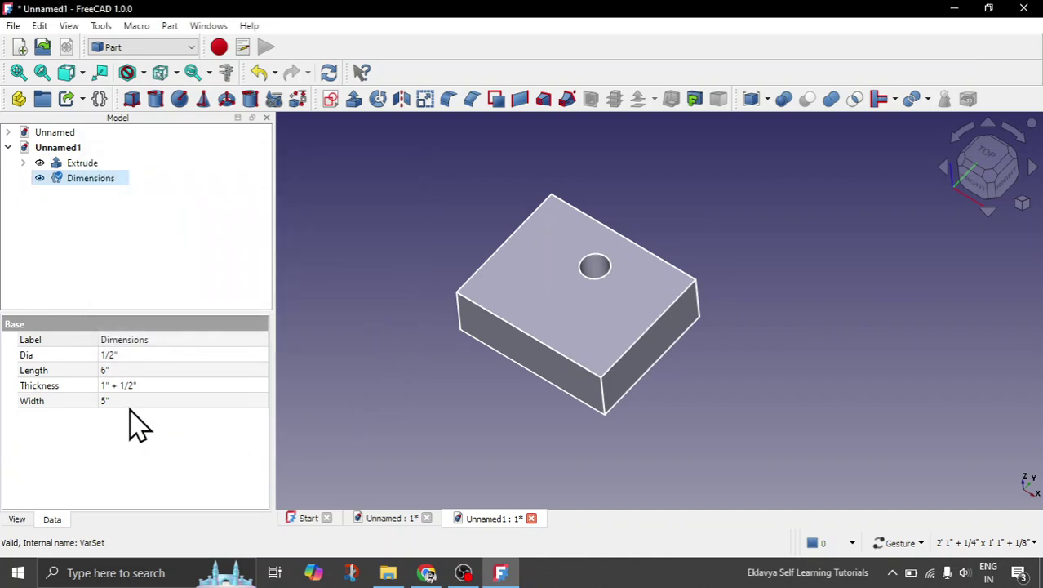
- Expand Extrude in the model tree and select the plate's Sketch
scroll(462, 412, down, 1)
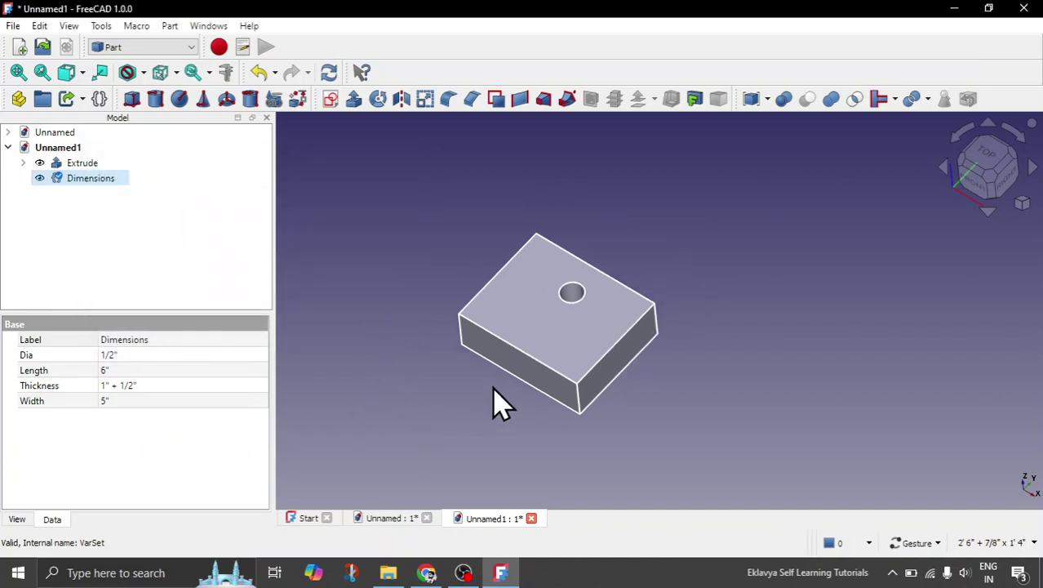
scroll(496, 402, up, 1)
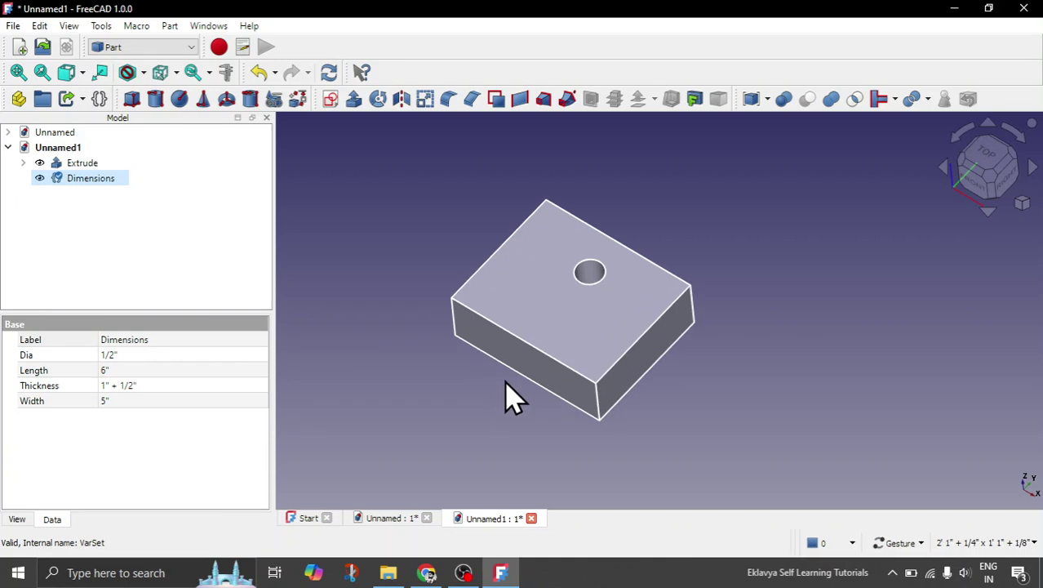
drag(769, 367, 769, 393)
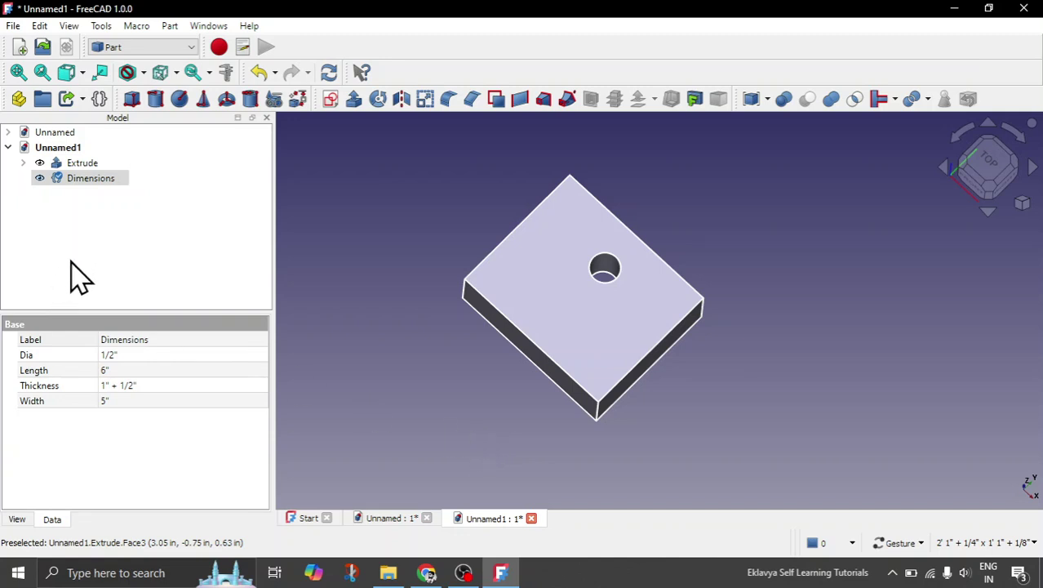
click(23, 163)
click(98, 179)
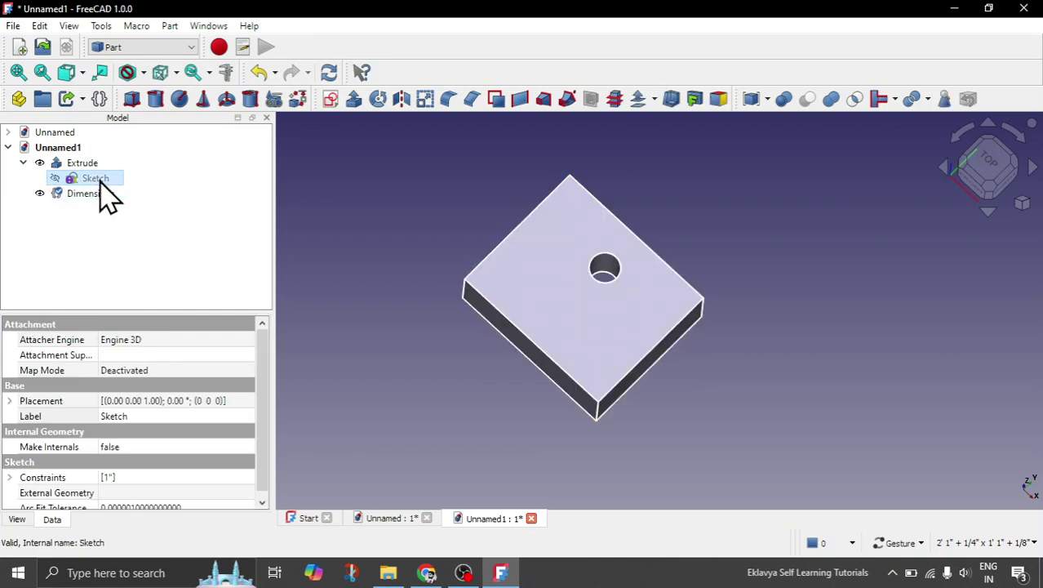
- Reopen the Sketch and start a horizontal distance constraint on the rectangle's top edge
double_click(98, 179)
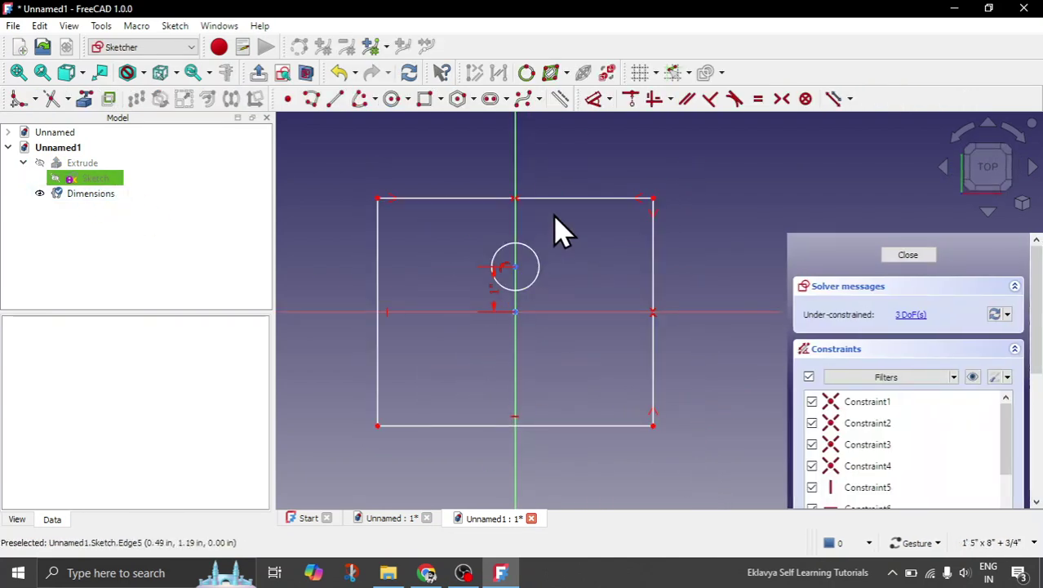
click(560, 204)
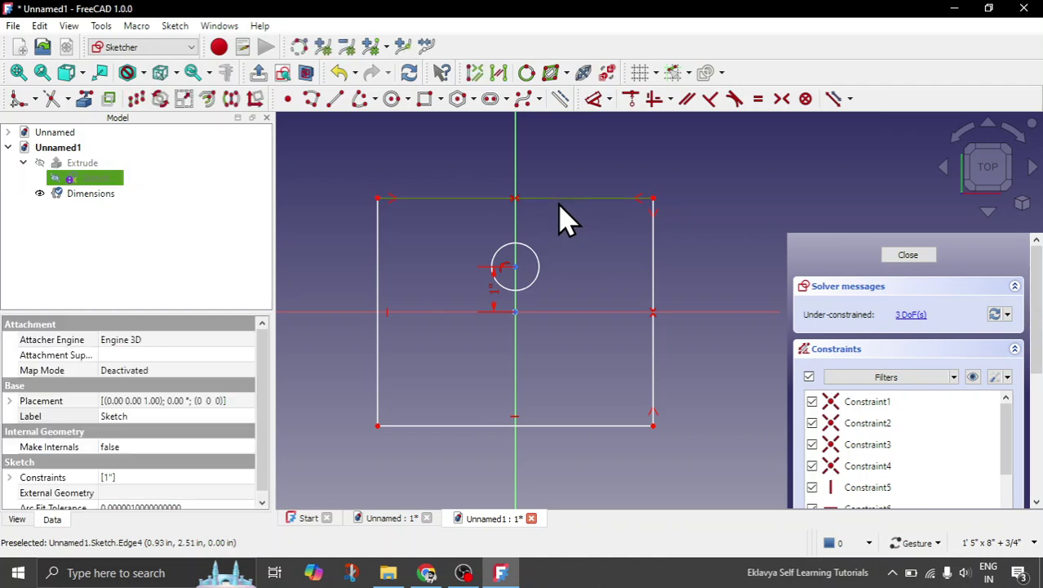
click(609, 100)
click(625, 147)
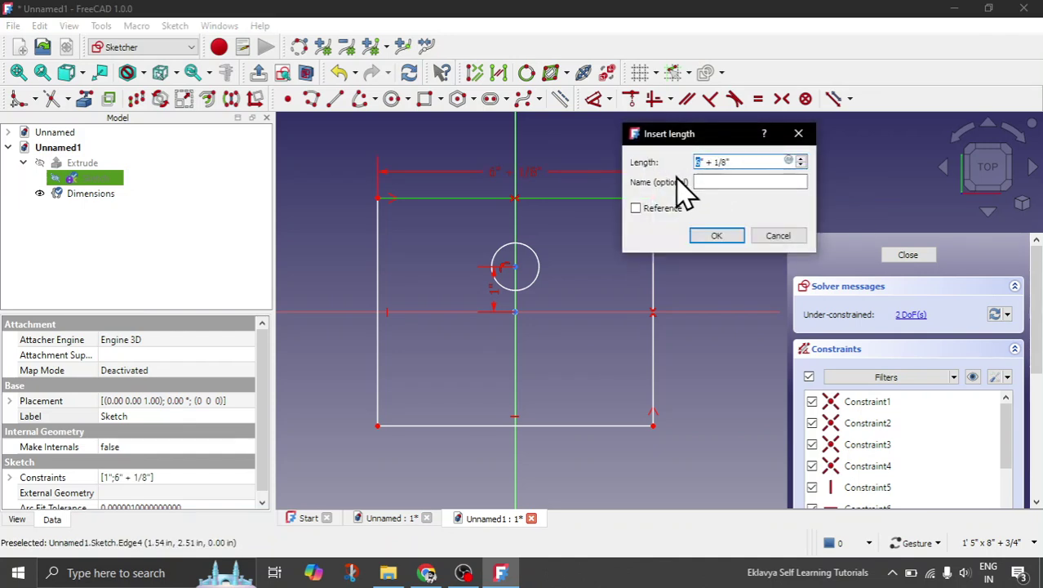
- Open the expression editor for the length and browse to the Dimensions variable set
click(789, 161)
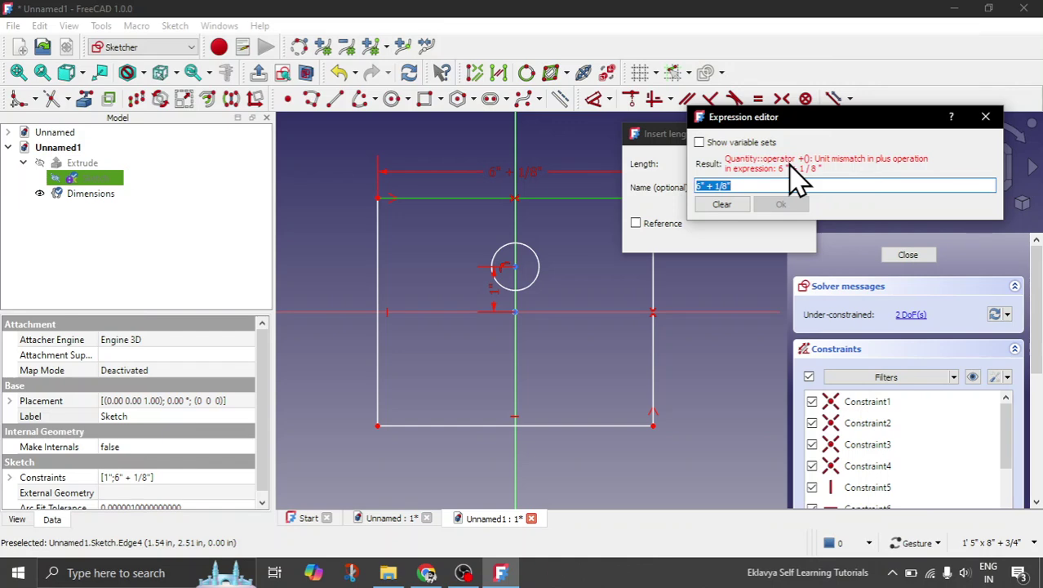
click(699, 142)
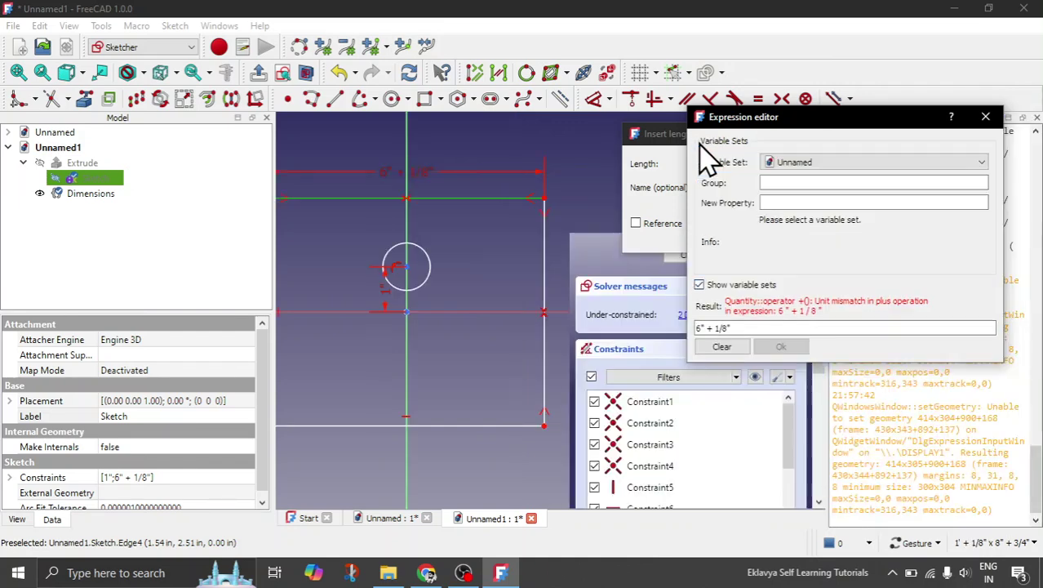
click(795, 162)
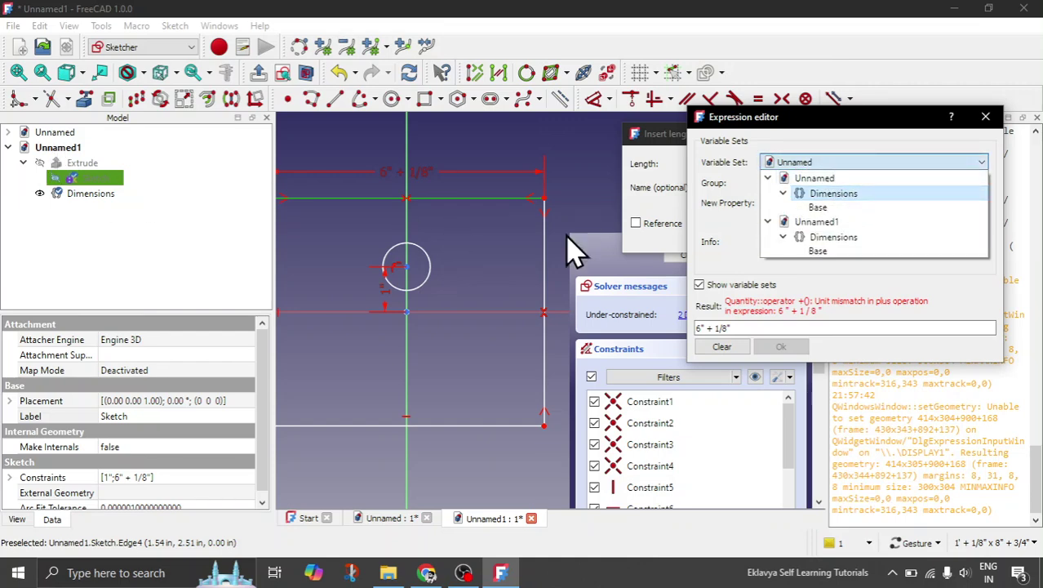
click(837, 251)
click(803, 164)
click(834, 235)
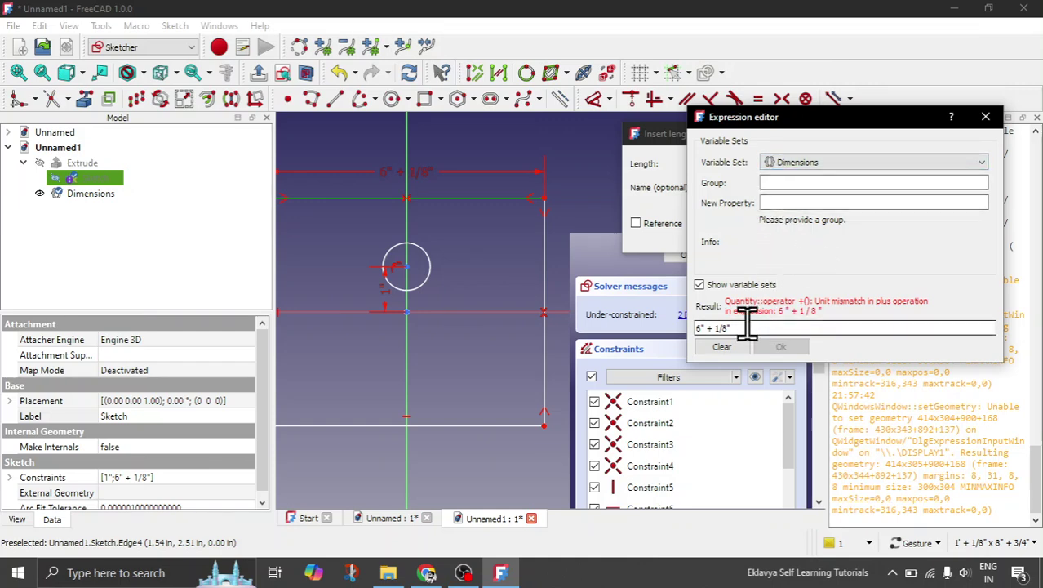
- Enter <<Dimensions>>.Length as the expression and confirm the 6" top-edge constraint
drag(738, 329, 664, 338)
text(d)
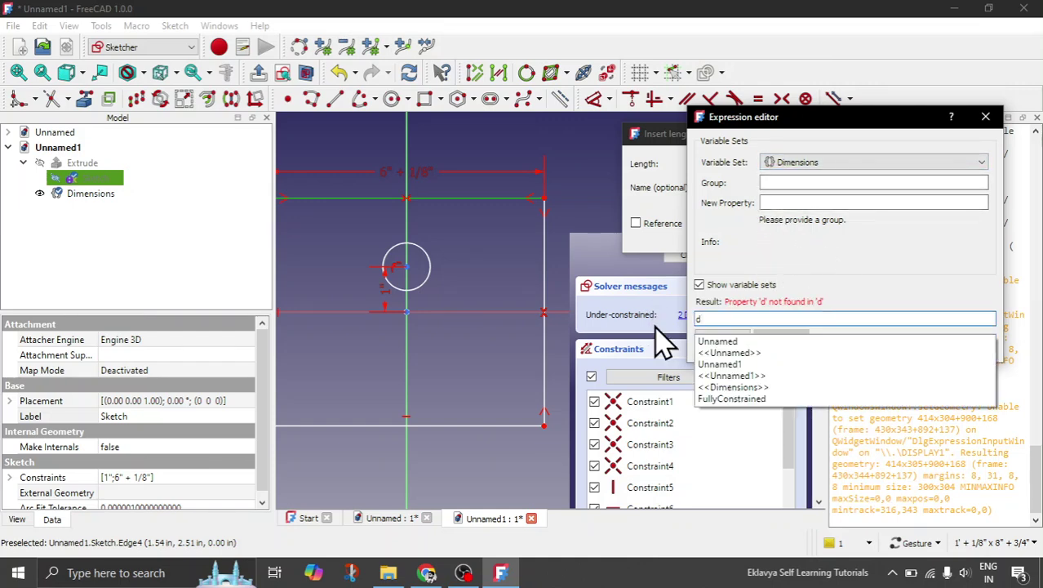
text(ime)
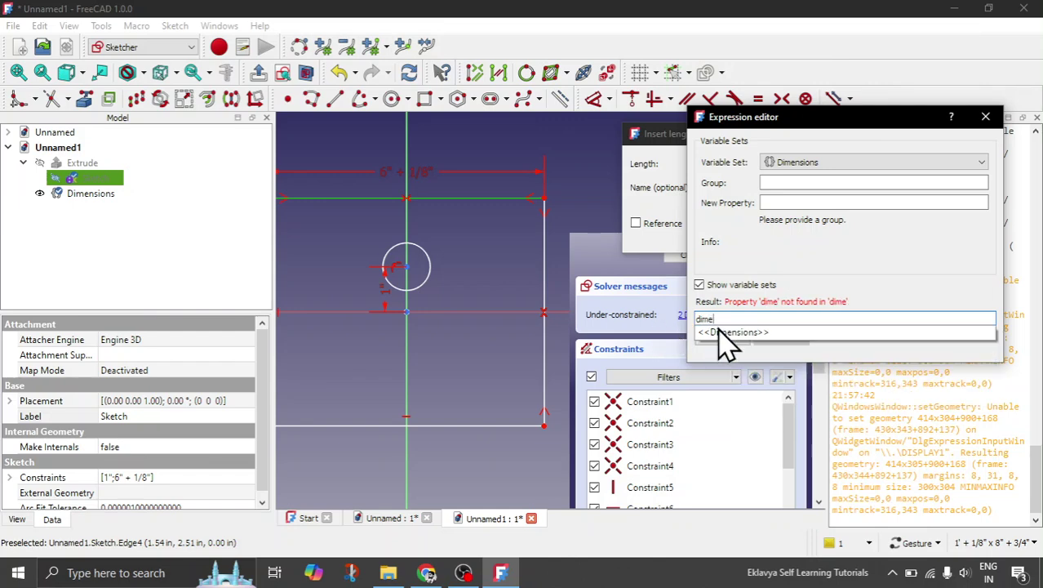
click(729, 332)
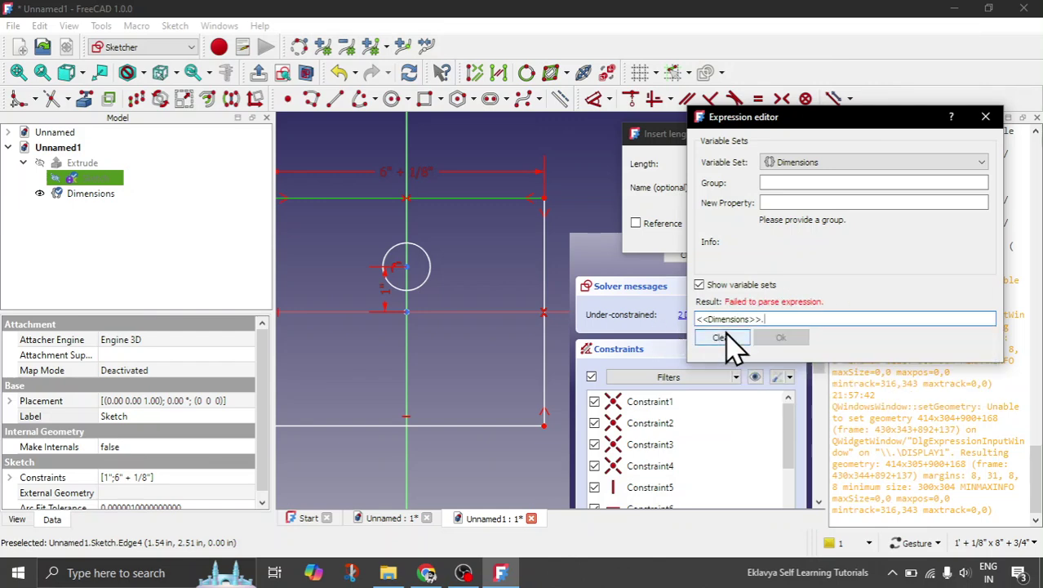
text(le)
click(718, 333)
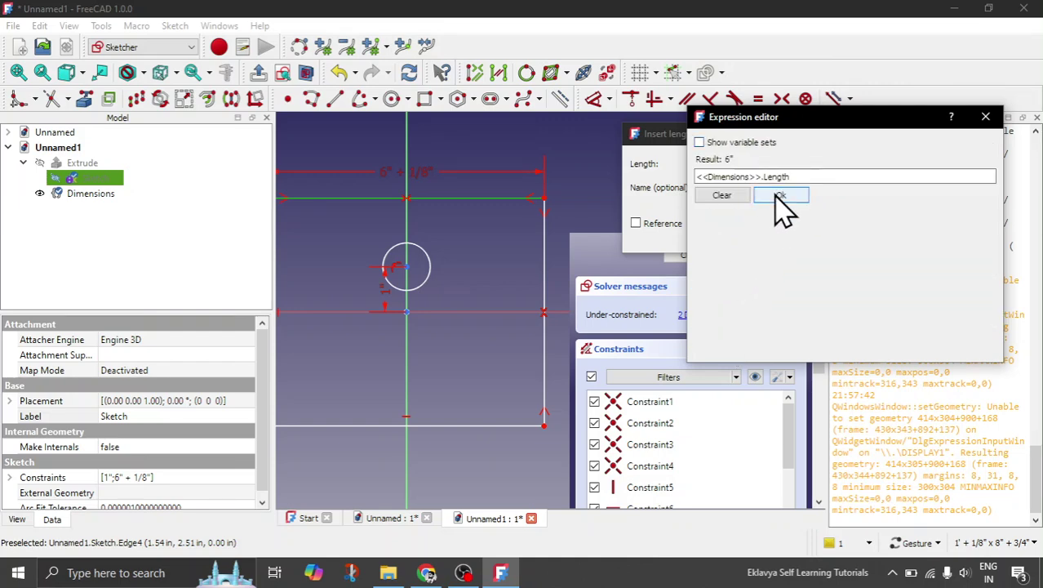
click(779, 197)
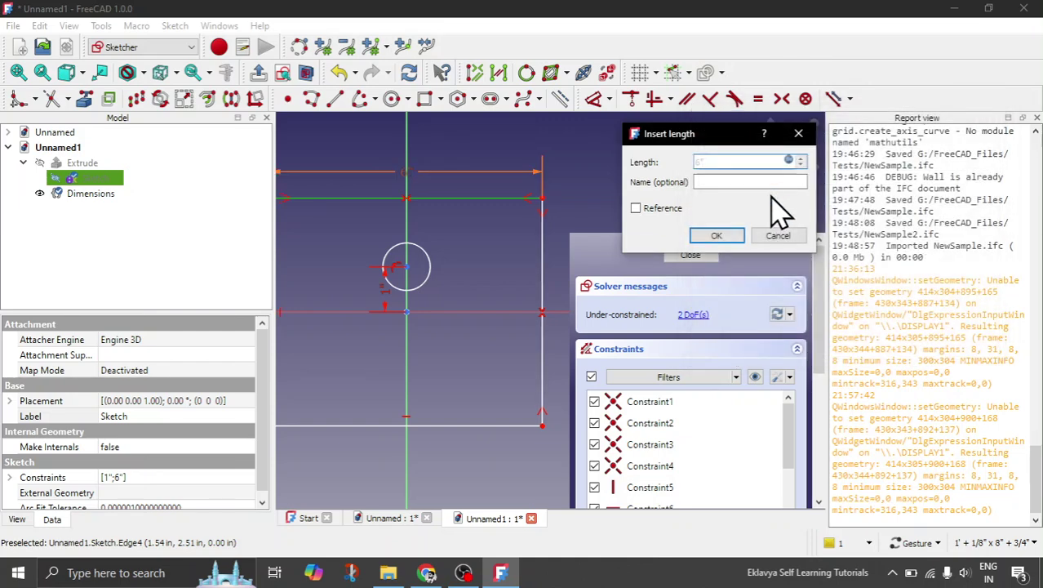
click(716, 237)
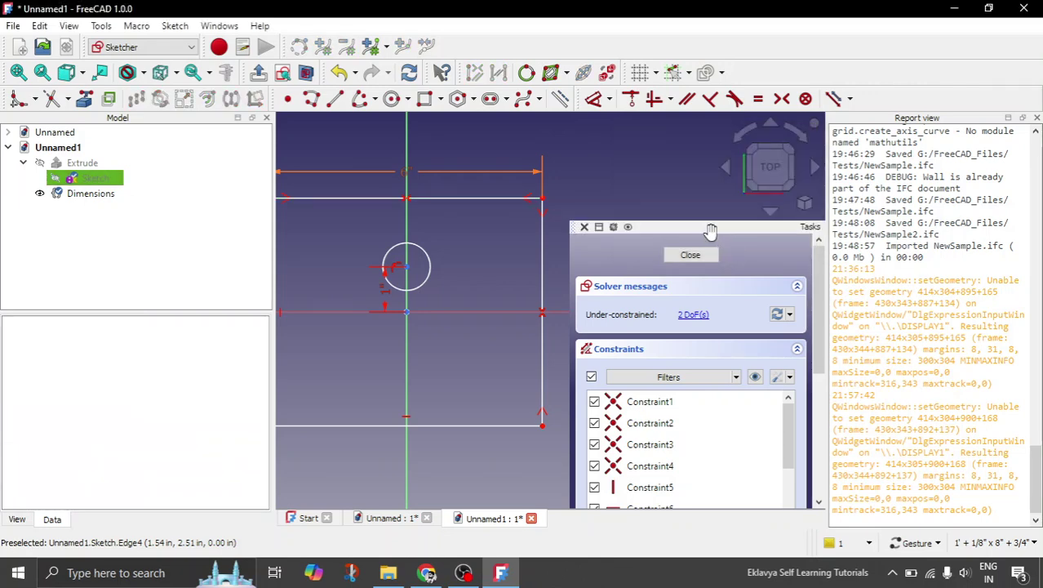
- Add a vertical distance on the left edge bound to <<Dimensions>>.Width (5")
scroll(629, 226, down, 3)
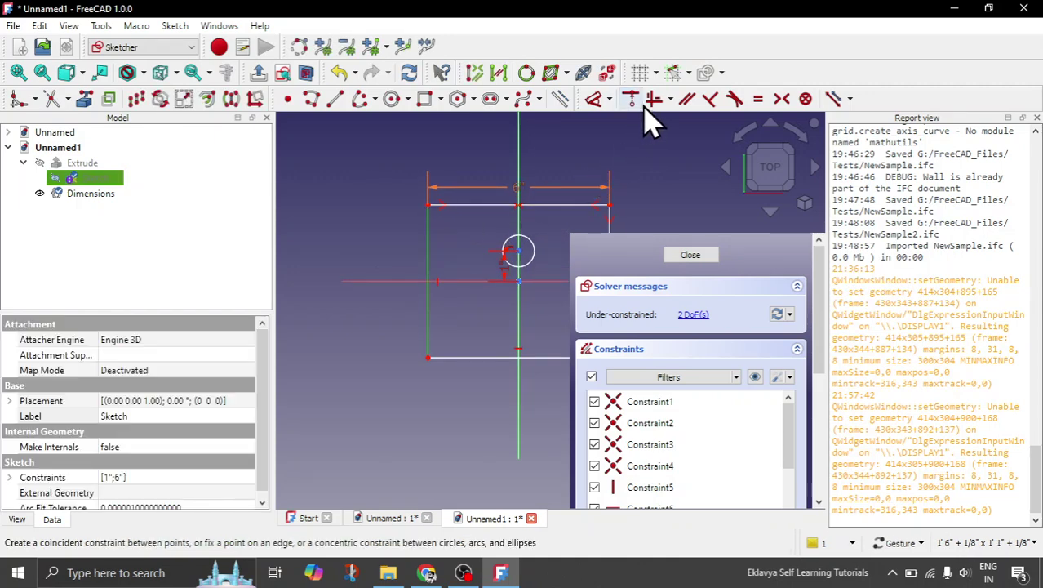
click(611, 101)
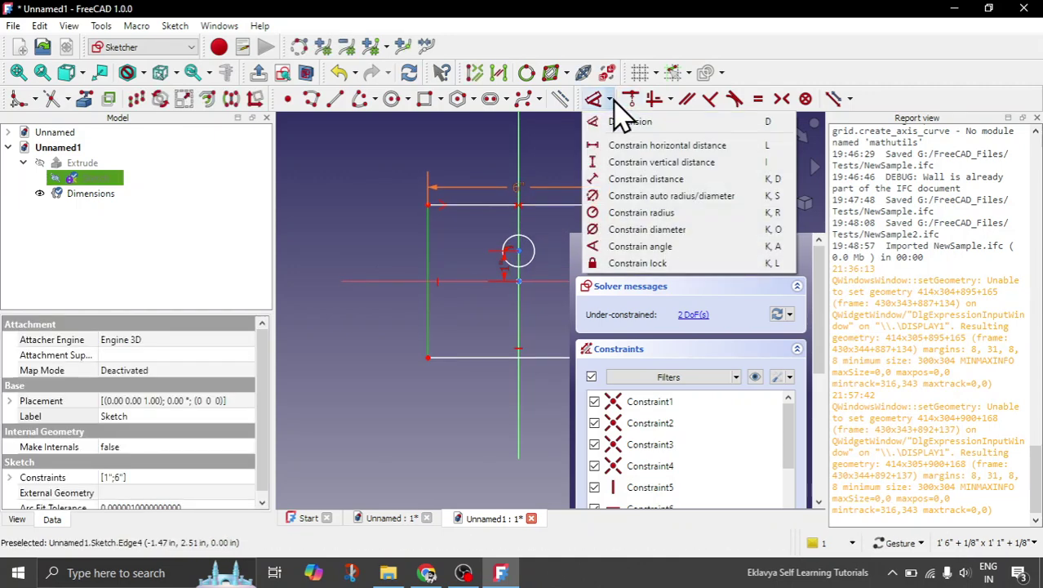
click(645, 162)
click(804, 178)
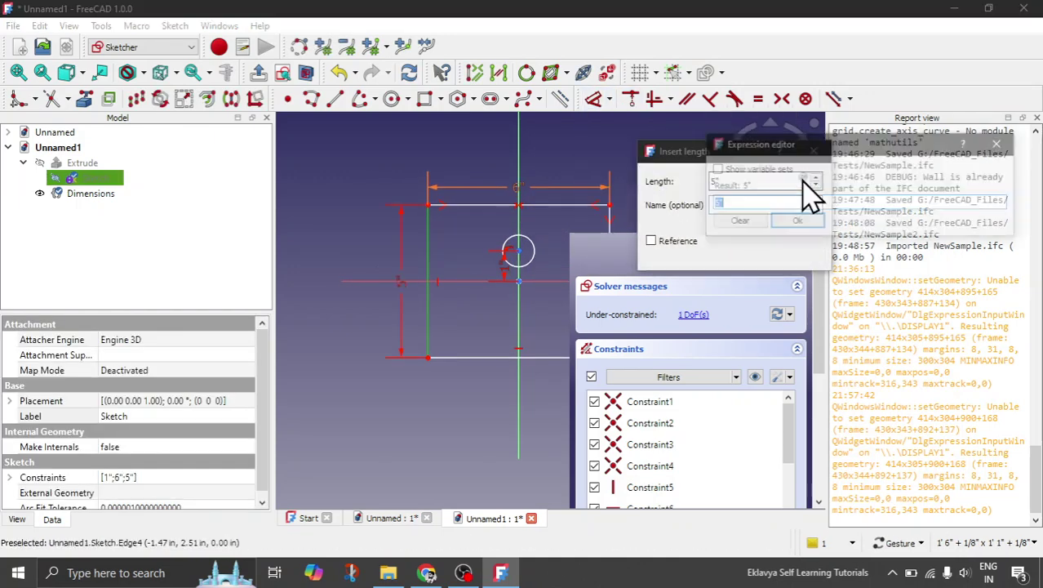
text(dim)
click(748, 216)
text(wid)
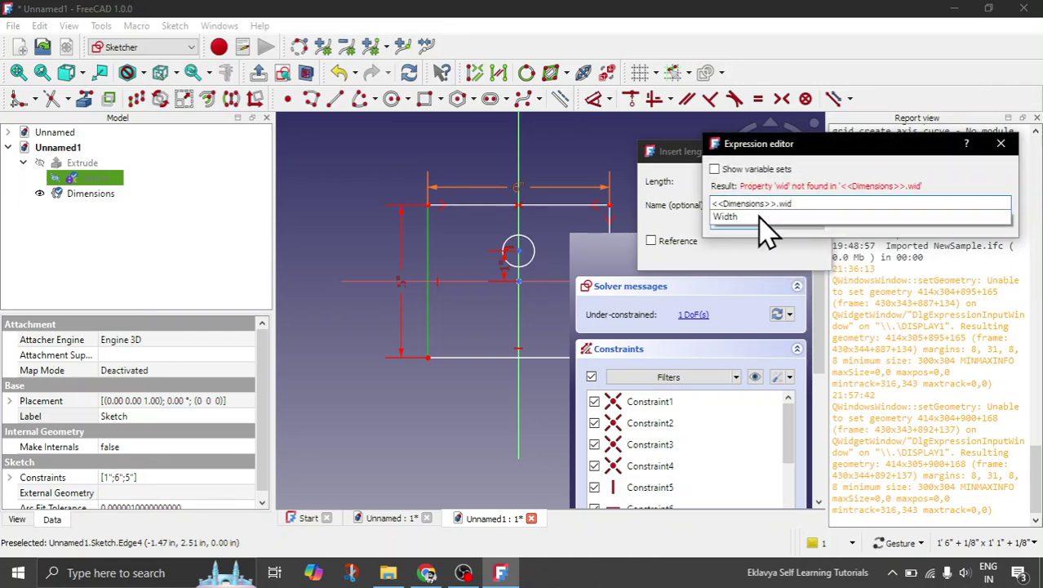
click(759, 216)
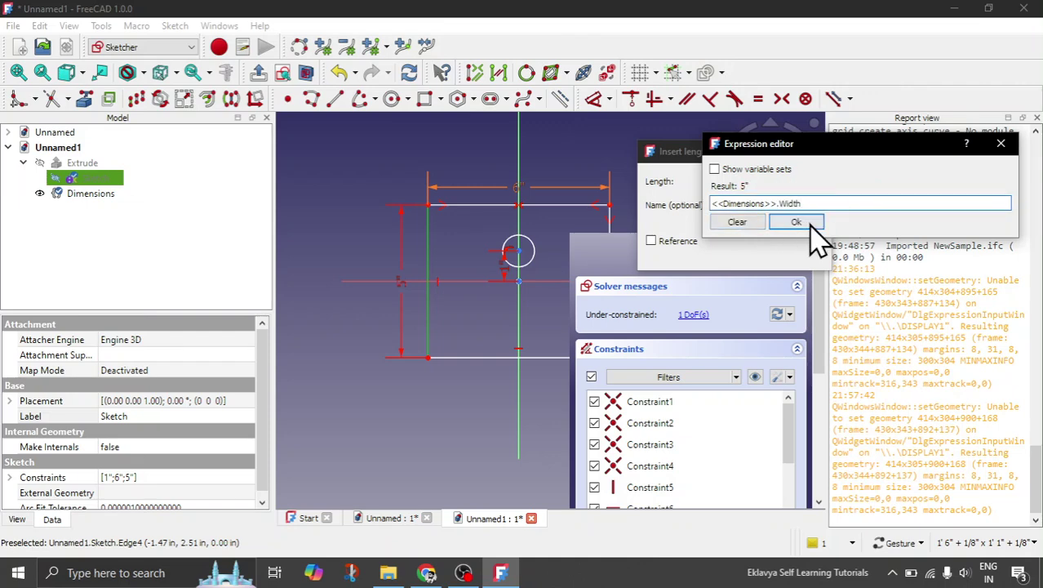
click(806, 227)
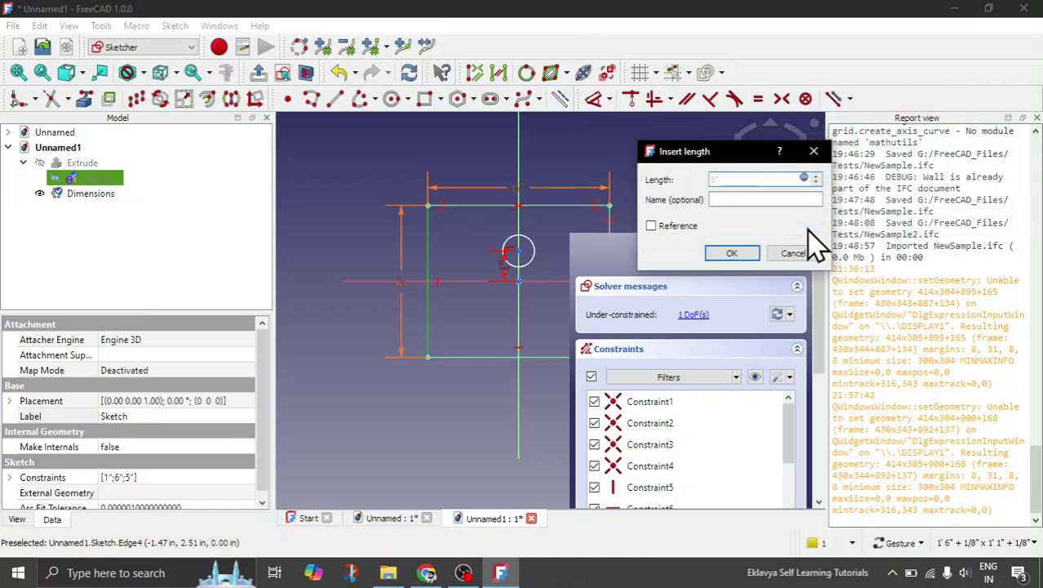
click(728, 254)
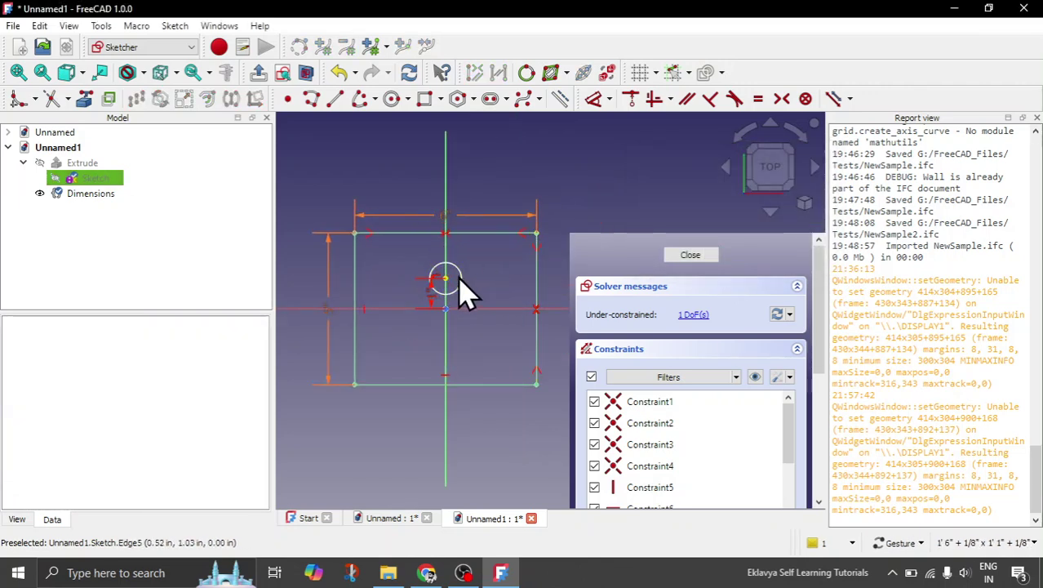
scroll(472, 284, up, 2)
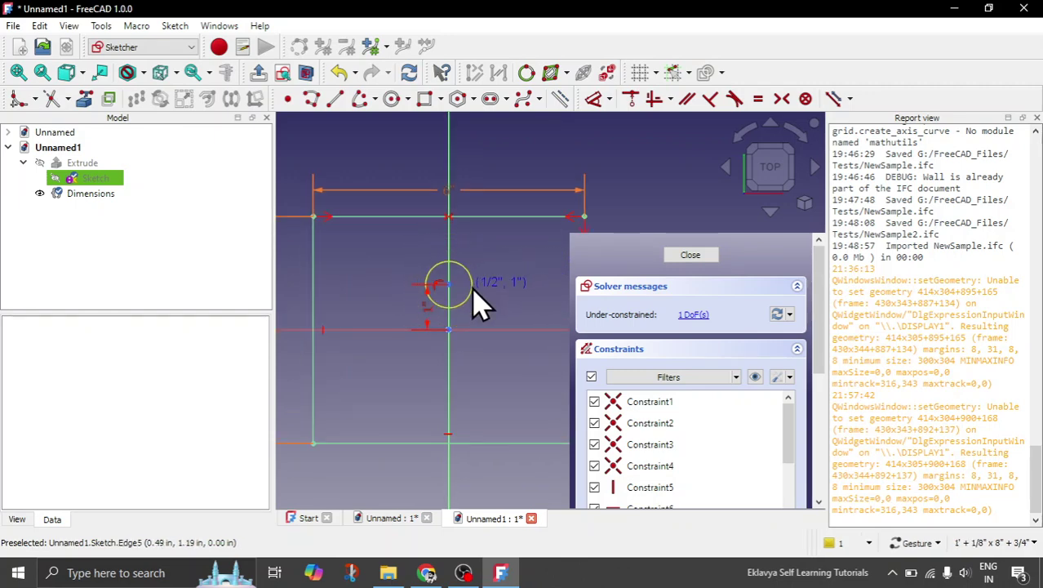
- Select the hole circle and start a diameter constraint on it
scroll(481, 286, up, 1)
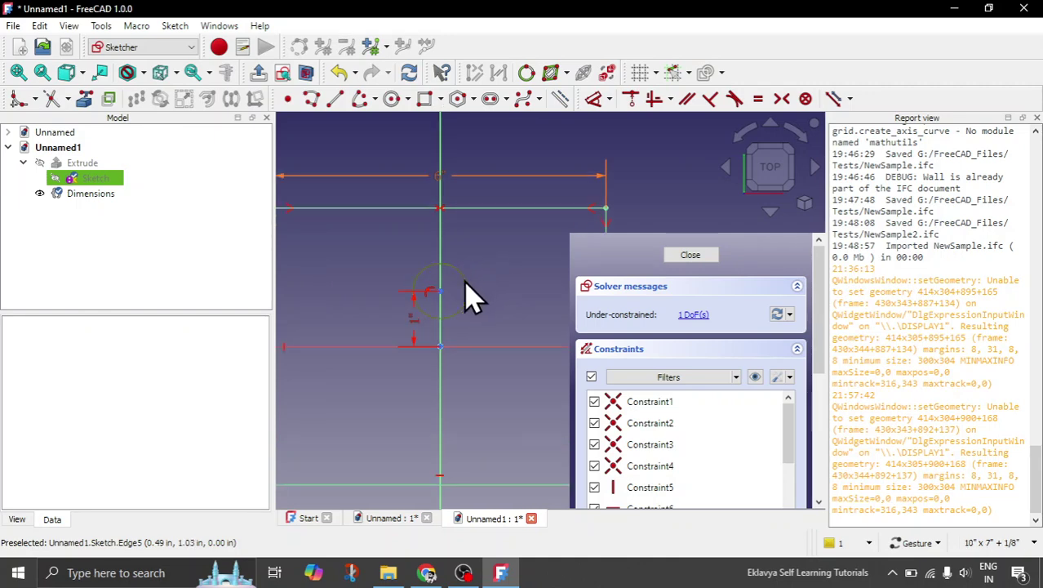
click(464, 284)
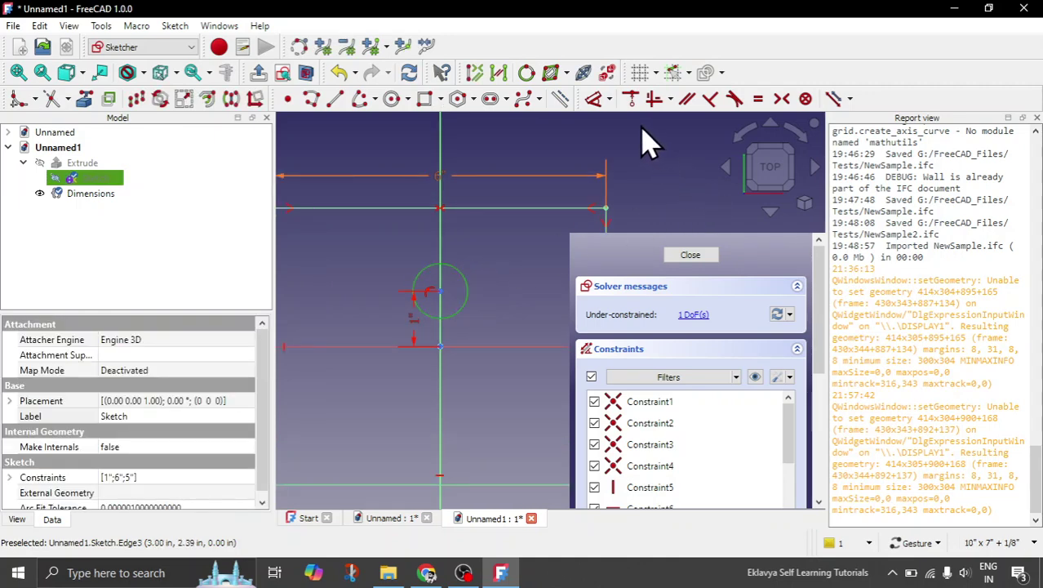
click(609, 98)
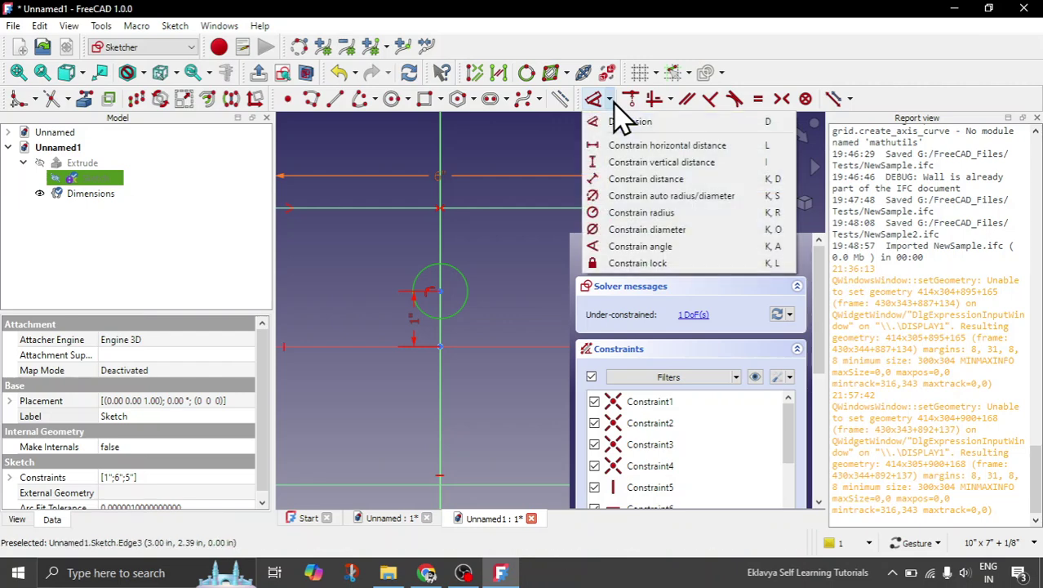
click(652, 233)
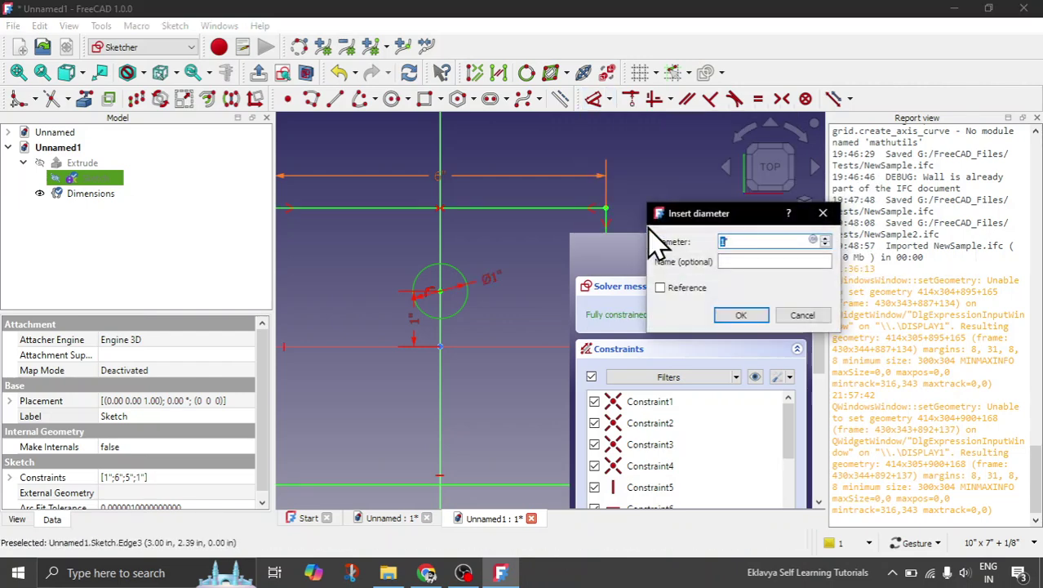
- Bind the hole diameter to <<Dimensions>>.Dia (1/2"), fully constraining the sketch
click(813, 240)
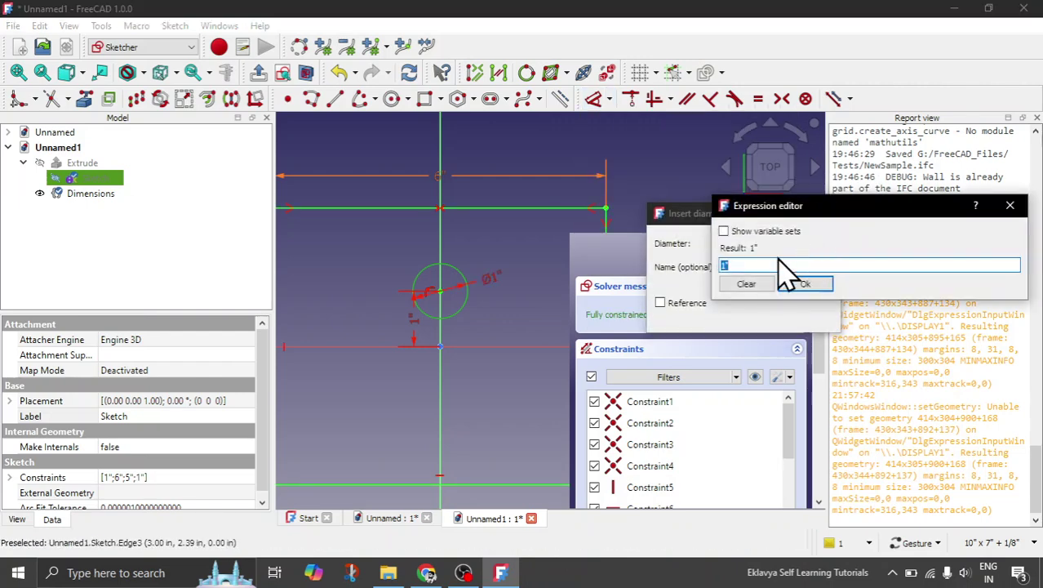
text(d)
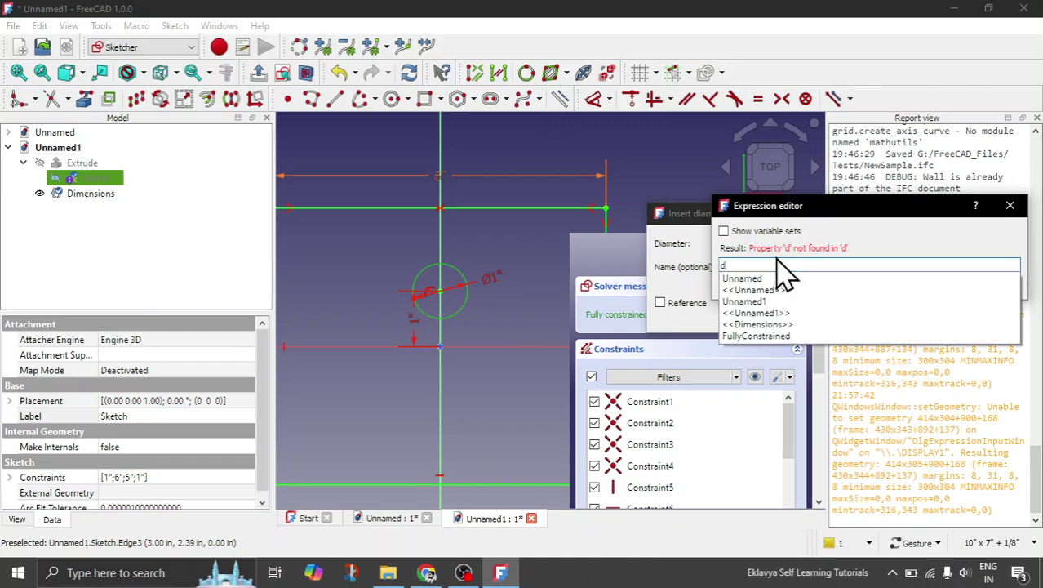
text(im)
click(759, 278)
text(d)
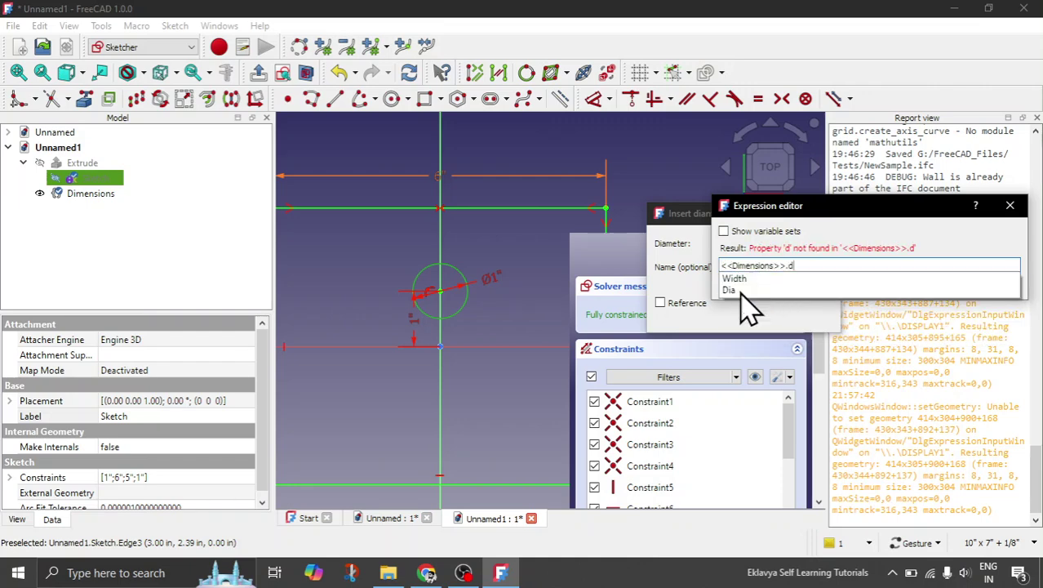
click(743, 290)
click(817, 284)
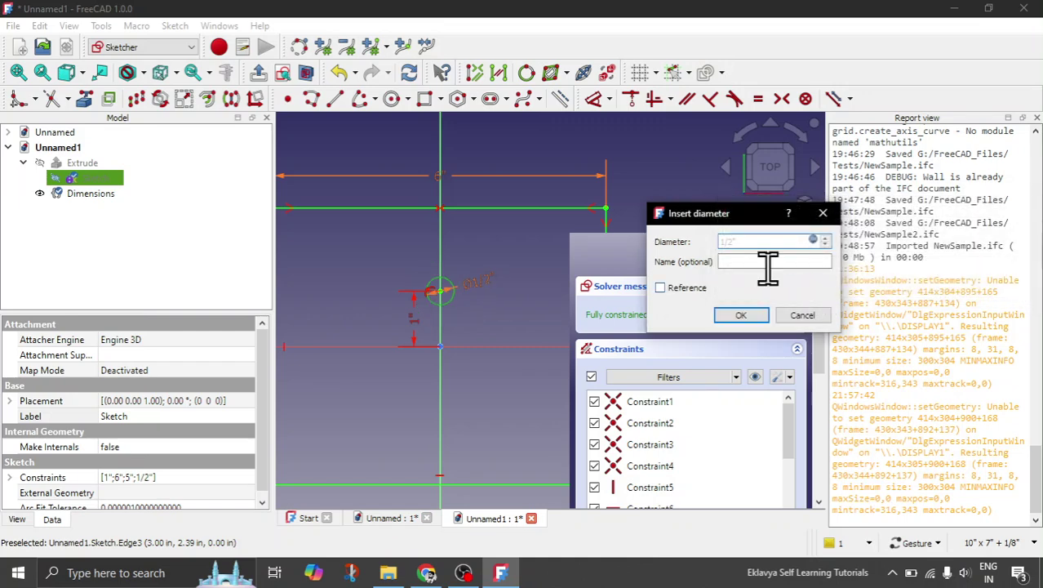
click(743, 316)
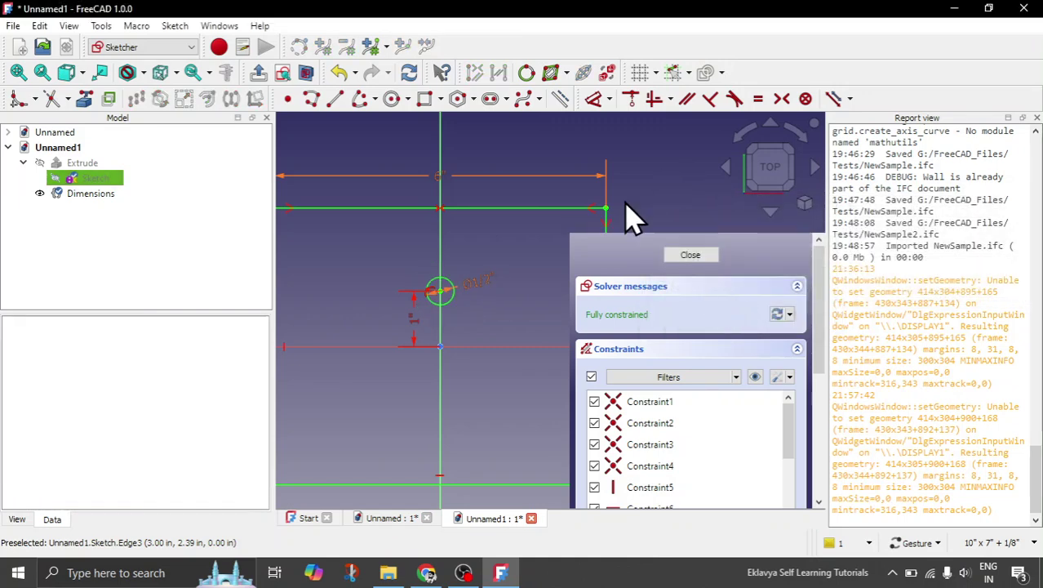
scroll(415, 284, down, 5)
scroll(465, 271, up, 2)
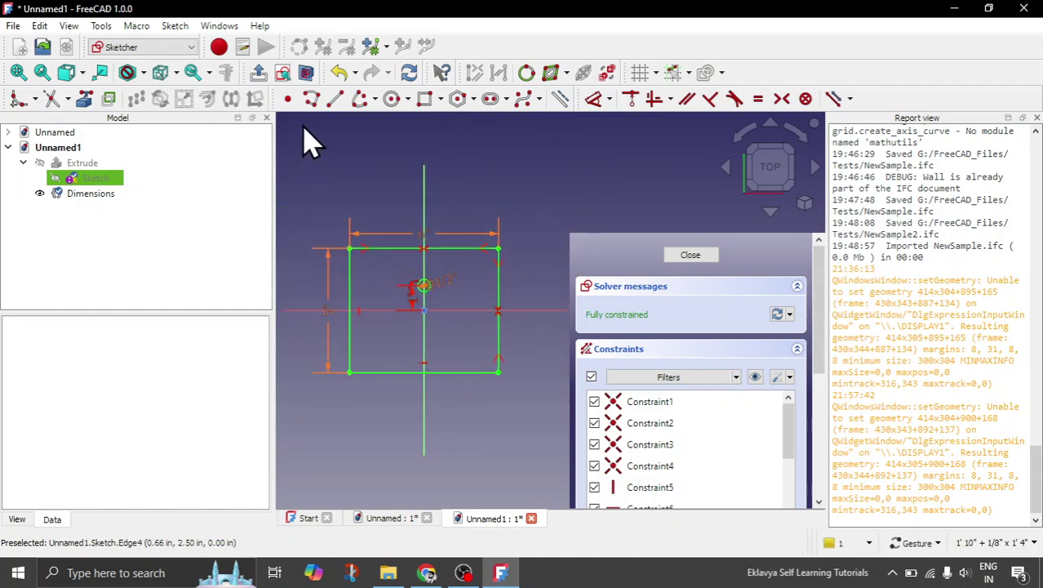
- Close the sketch and select the Extrude feature to show its properties
click(258, 73)
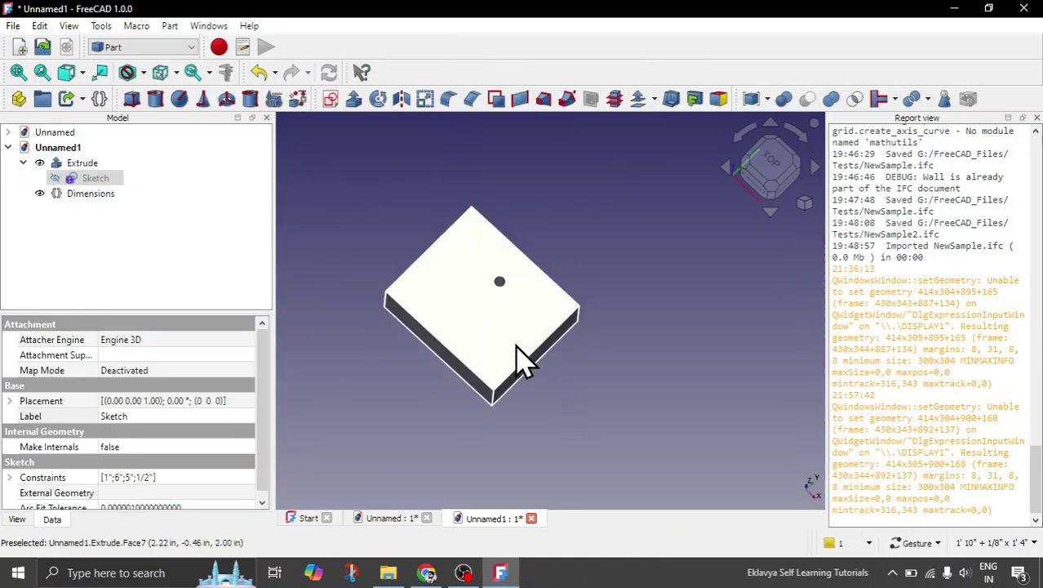
drag(526, 380, 569, 346)
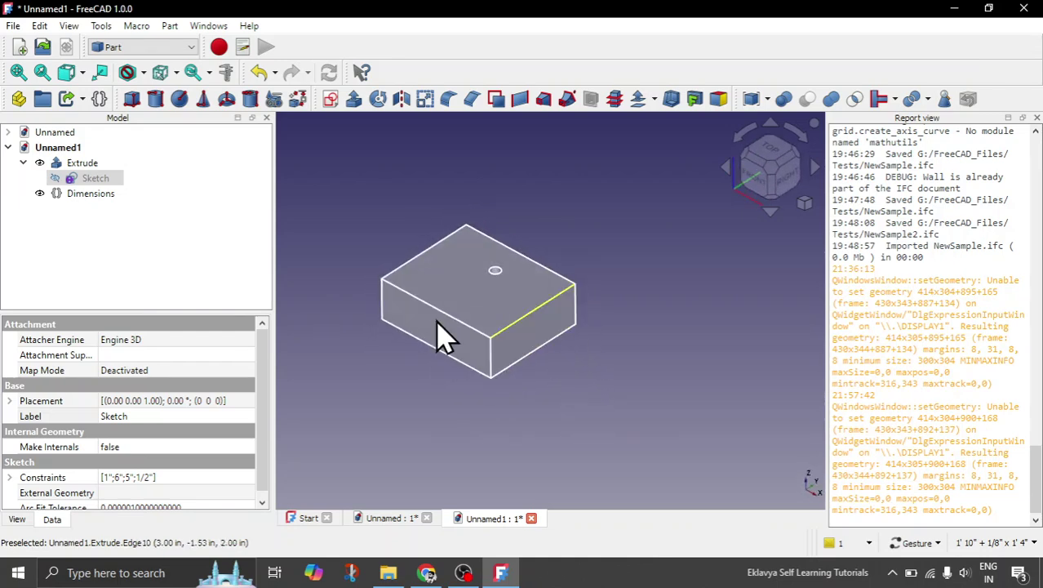
click(23, 162)
click(59, 166)
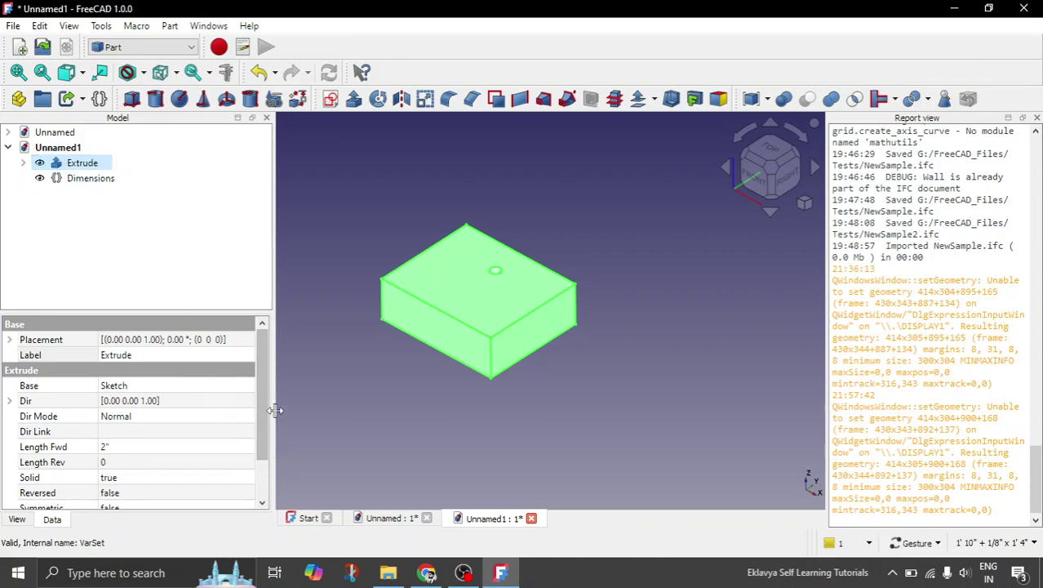
scroll(268, 431, down, 2)
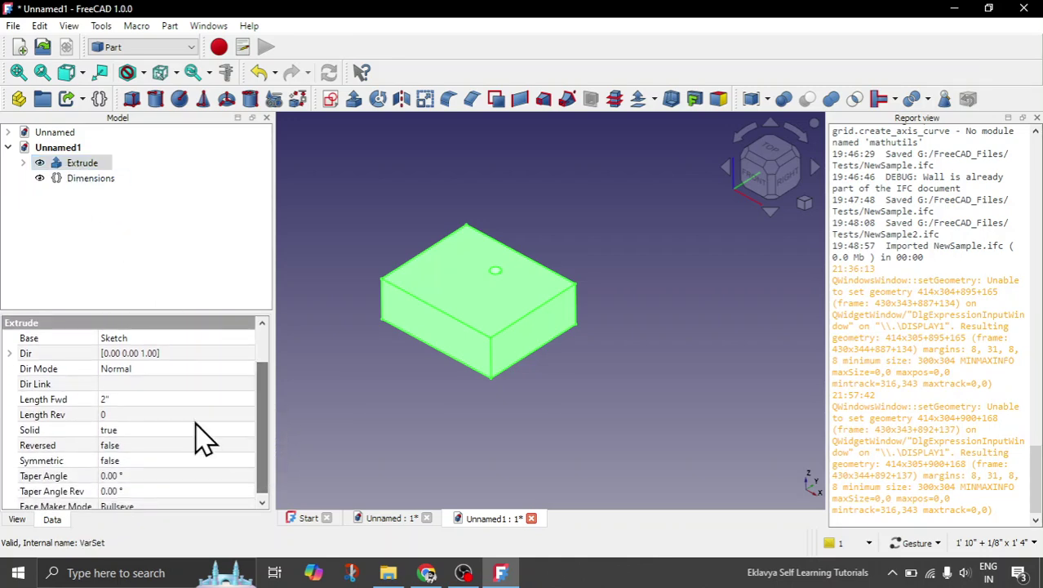
- Bind Extrude's Length Fwd to <<Dimensions>>.Thickness, giving 1" + 1/2"
click(142, 398)
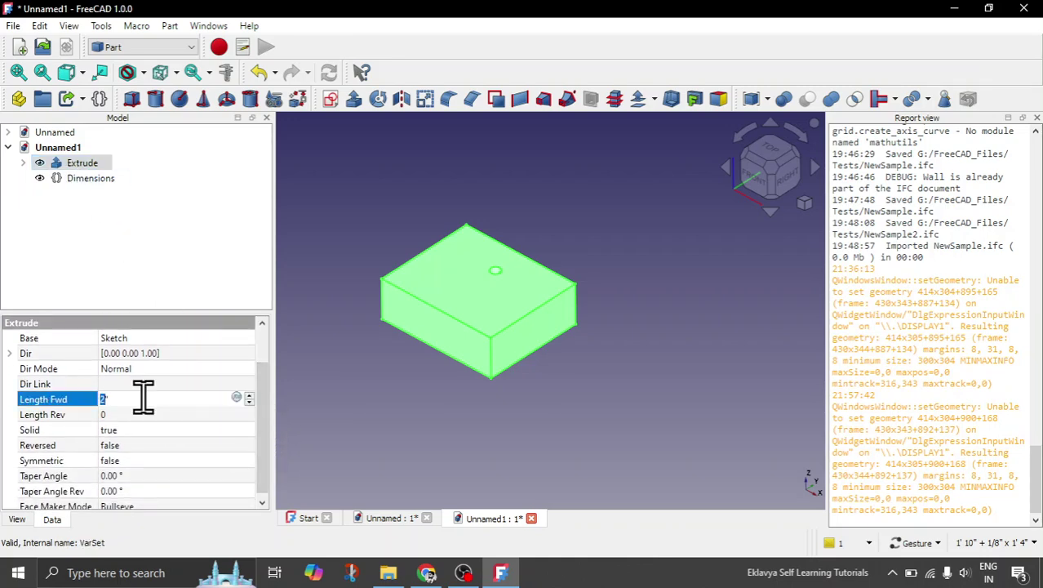
click(236, 398)
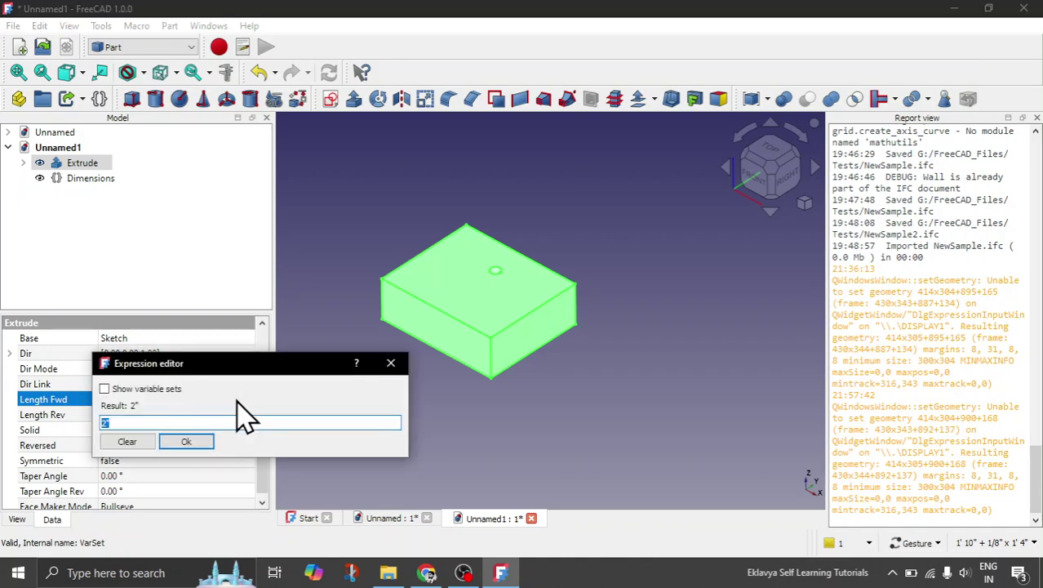
text(dime)
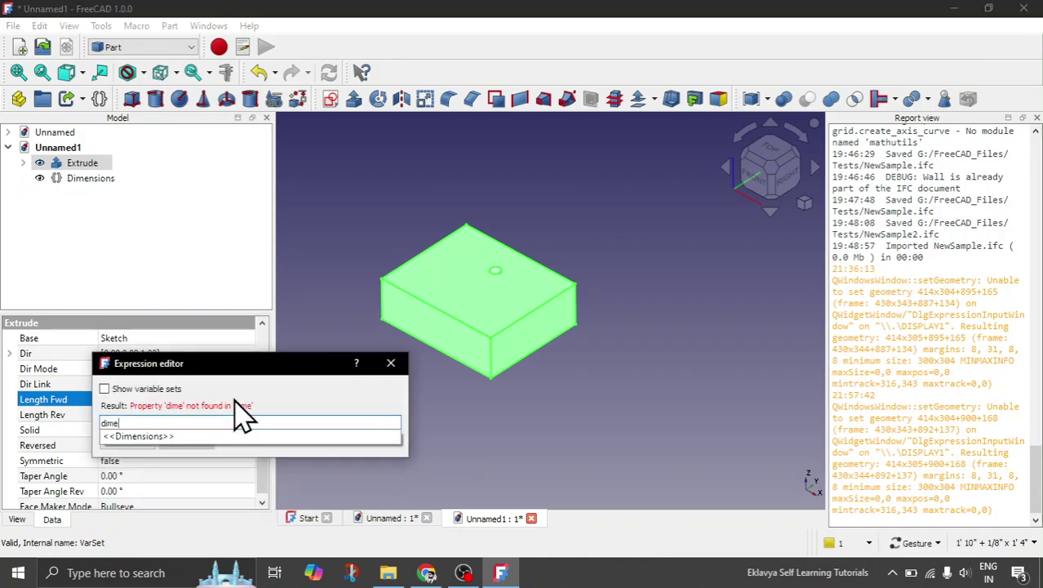
click(204, 435)
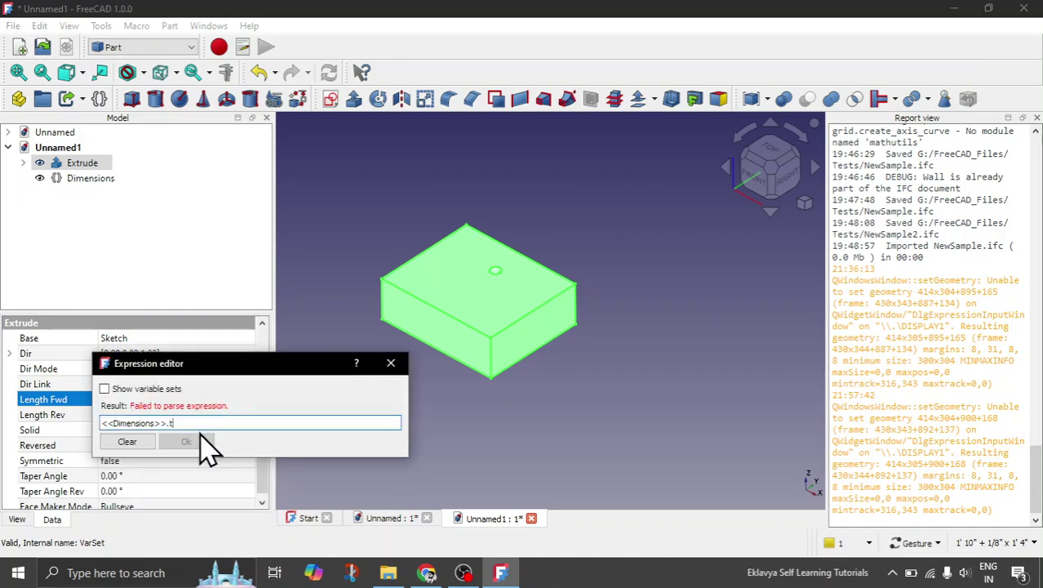
text(t)
click(135, 458)
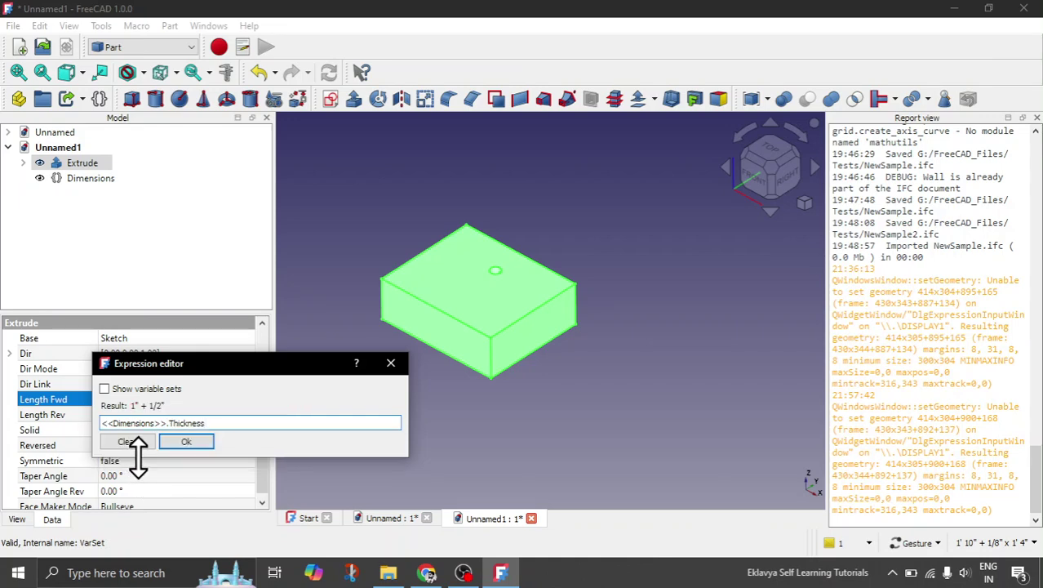
click(196, 442)
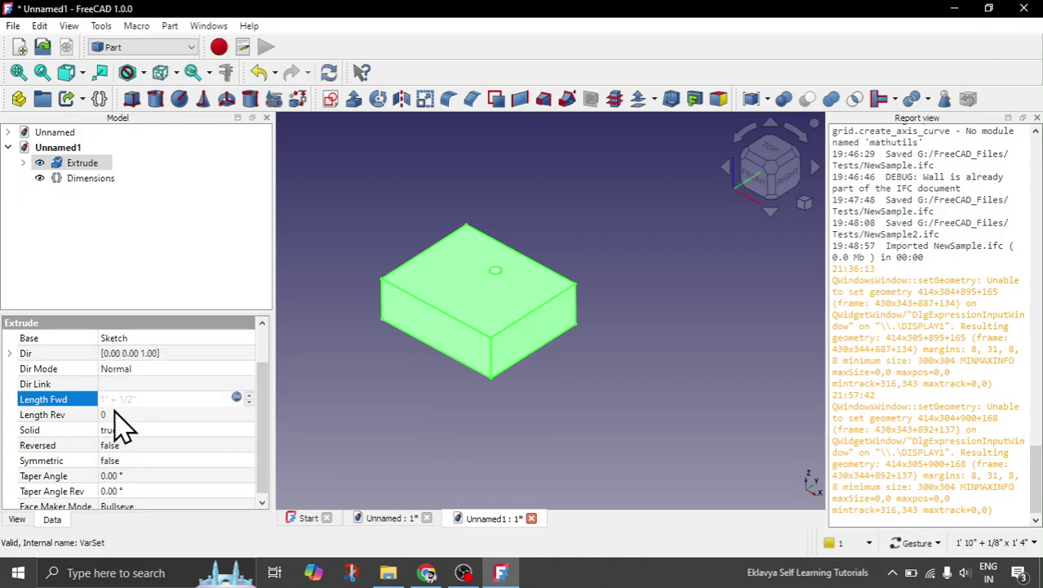
click(383, 432)
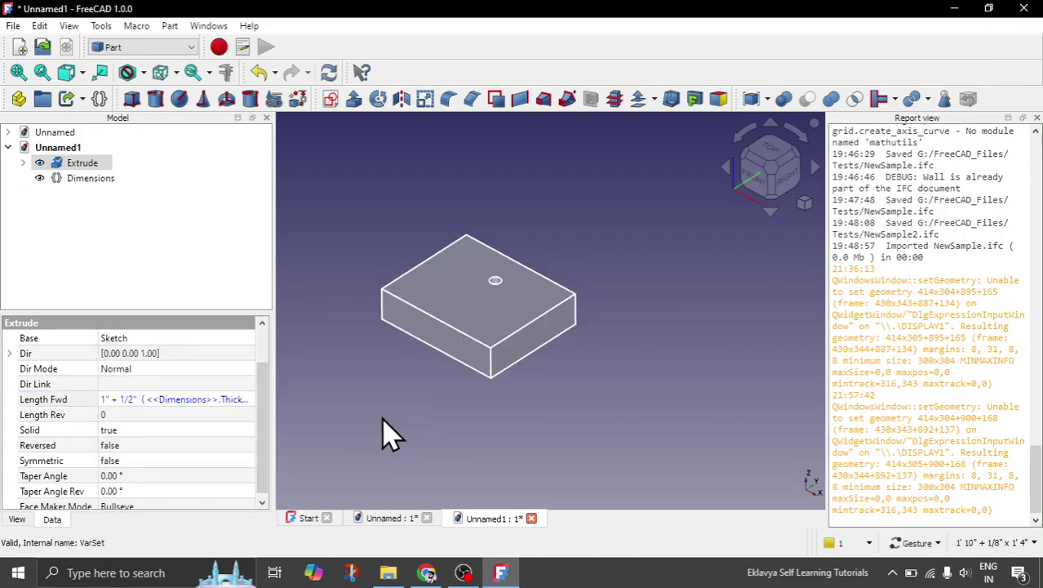
- Orbit the plate to a flatter top view and close the Report view panel
drag(391, 403, 400, 457)
drag(521, 233, 568, 219)
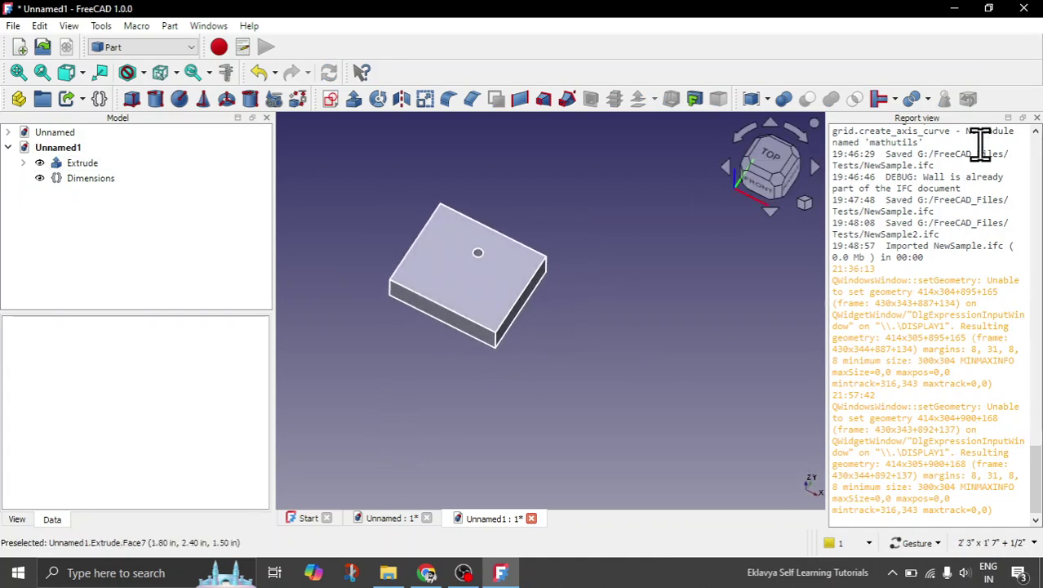
click(1037, 118)
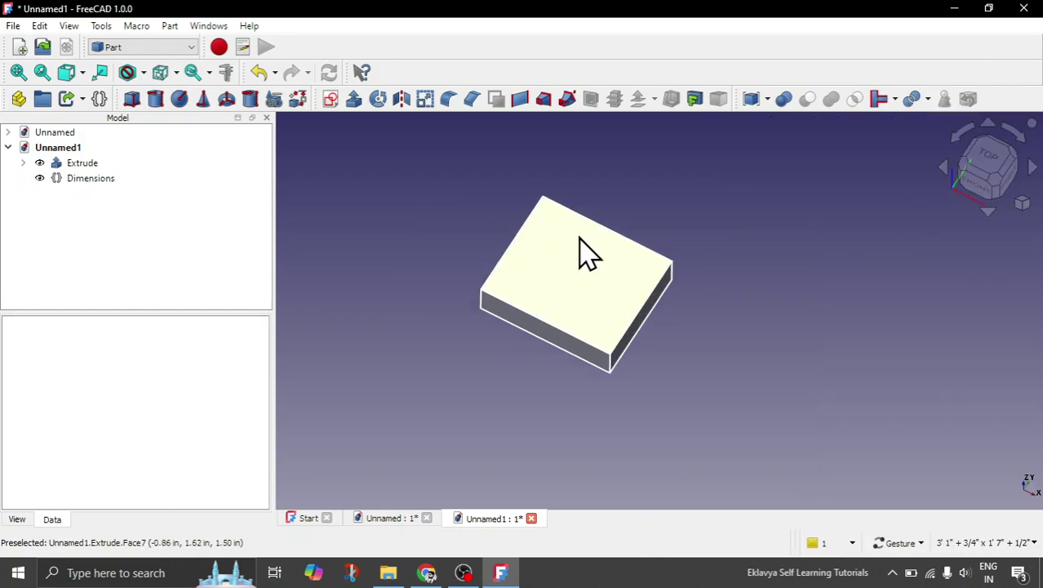
- Show the Dimensions variable set's properties and set the hole diameter Dia to 1"
click(93, 180)
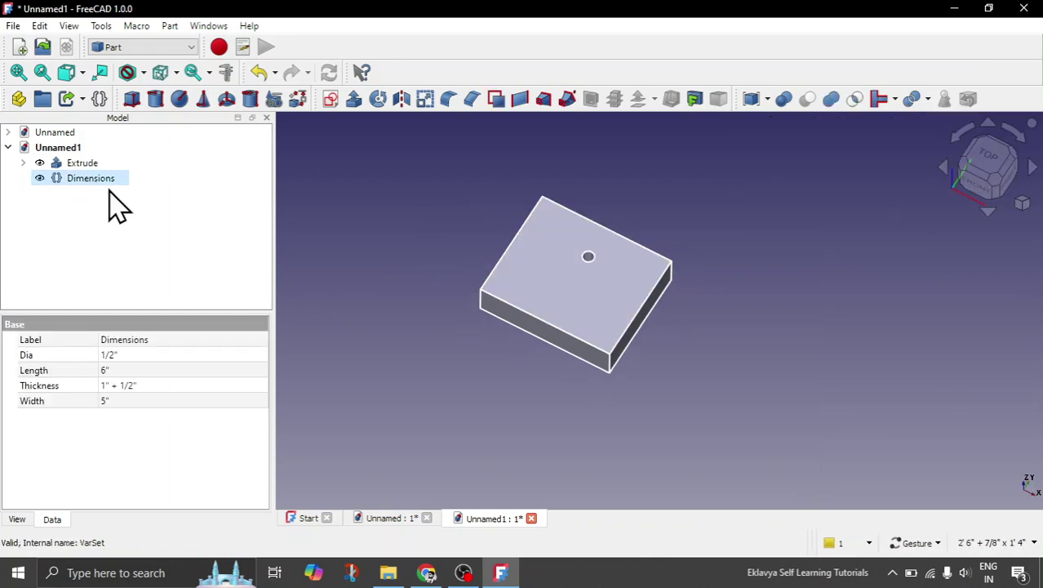
click(134, 355)
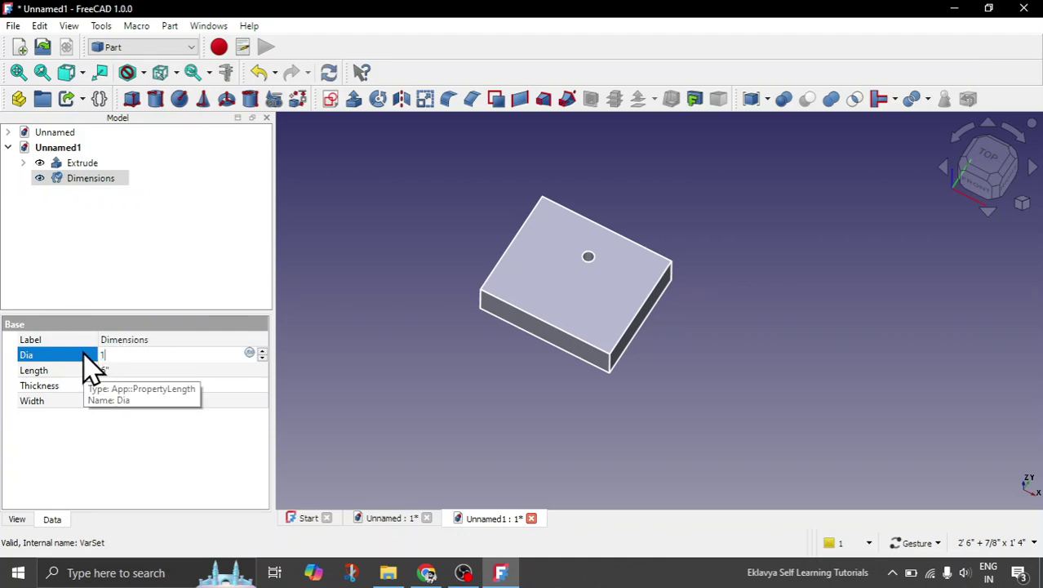
click(137, 369)
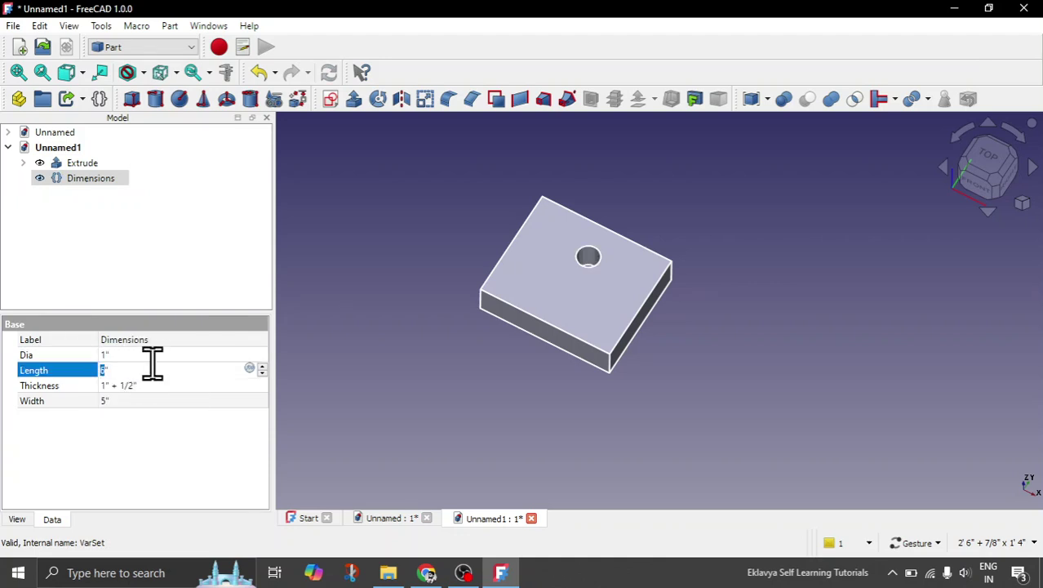
mouse_move(433, 304)
mouse_down()
mouse_move(438, 333)
mouse_move(437, 314)
mouse_up()
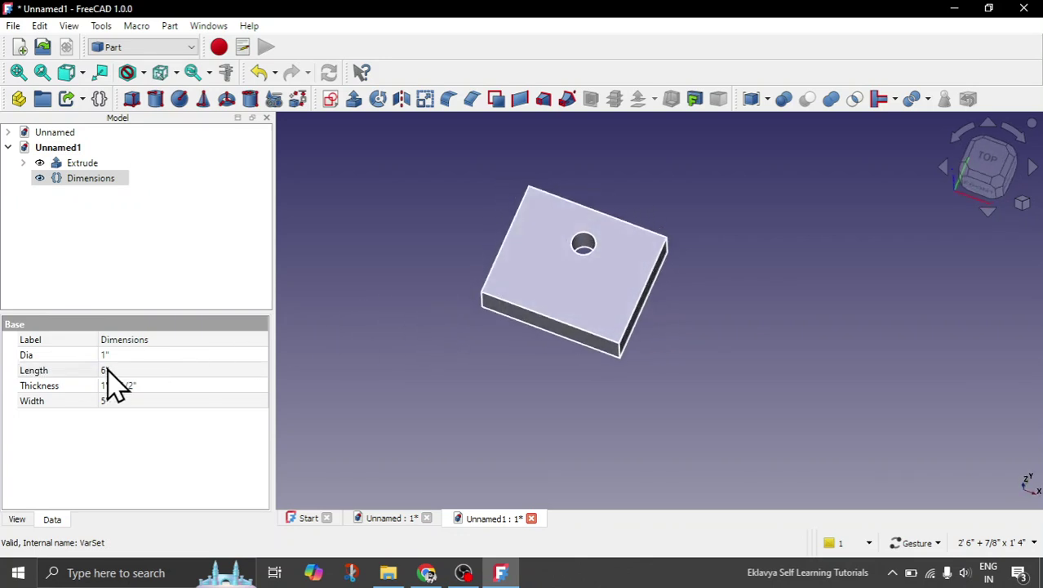
- Set the plate Length to 7" and Thickness to 0.5 (1/2")
click(117, 370)
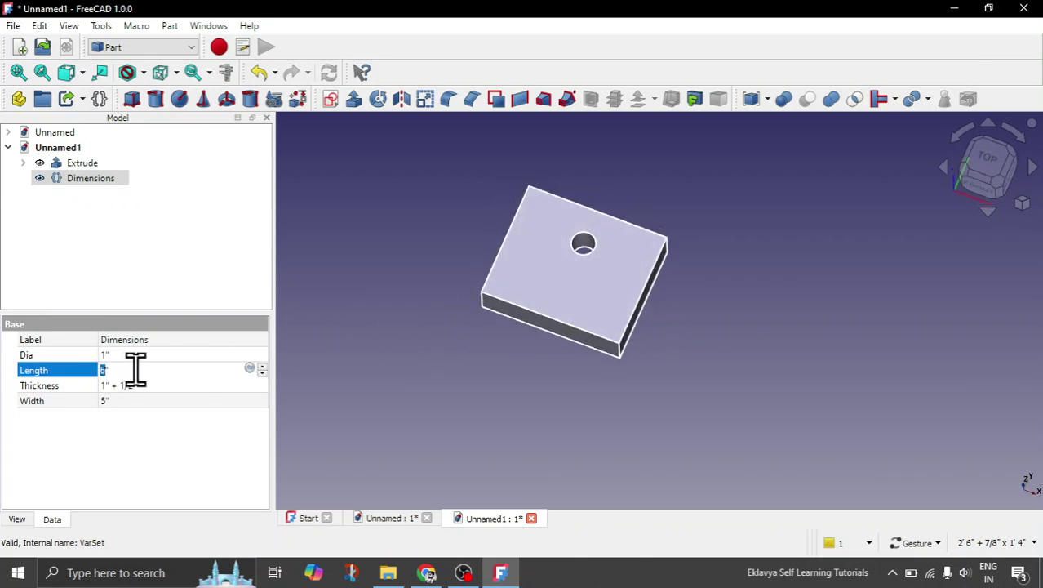
click(151, 384)
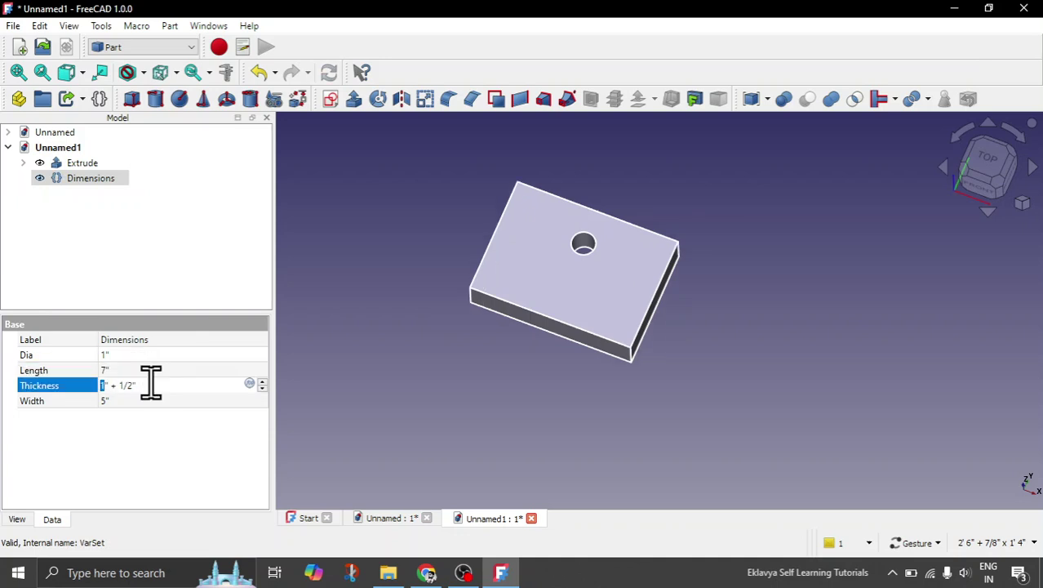
drag(473, 364, 458, 298)
click(163, 384)
text(0.5)
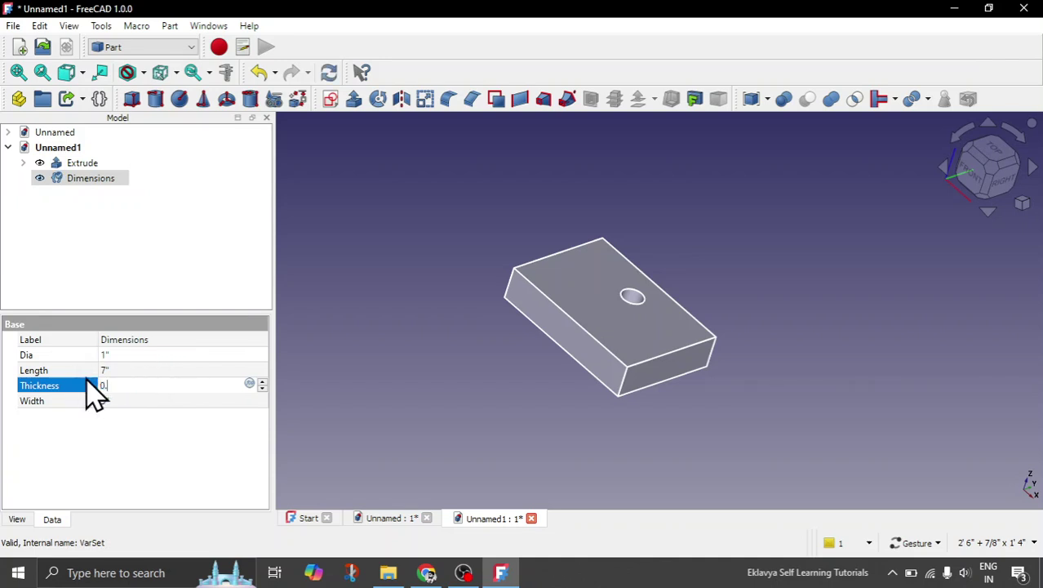
click(151, 400)
mouse_move(467, 277)
mouse_down()
mouse_move(463, 308)
mouse_move(466, 291)
mouse_up()
- Set the plate Width to 4", correcting a first entry of 3"
click(127, 402)
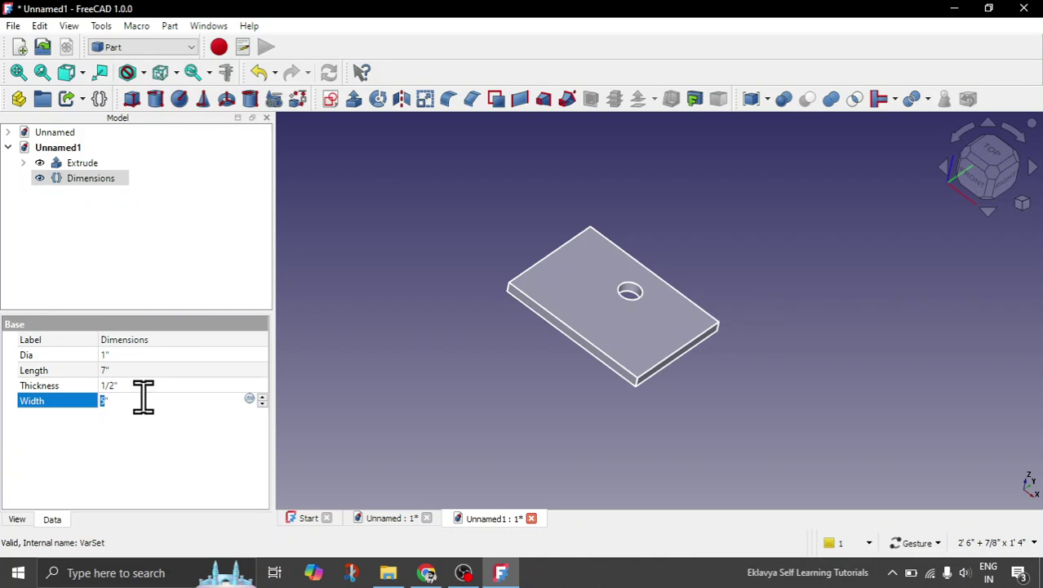
text(3)
click(144, 382)
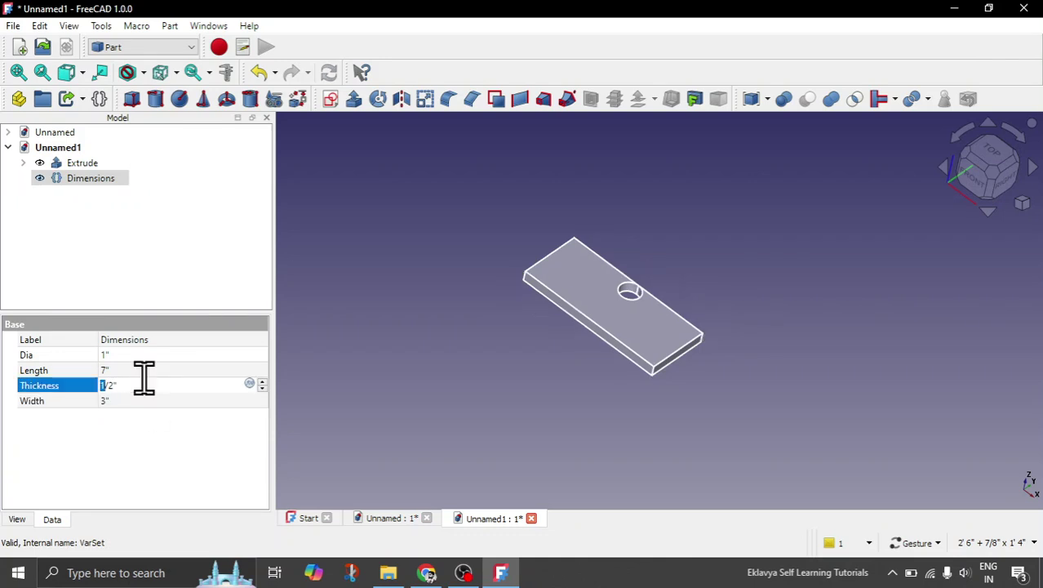
click(137, 401)
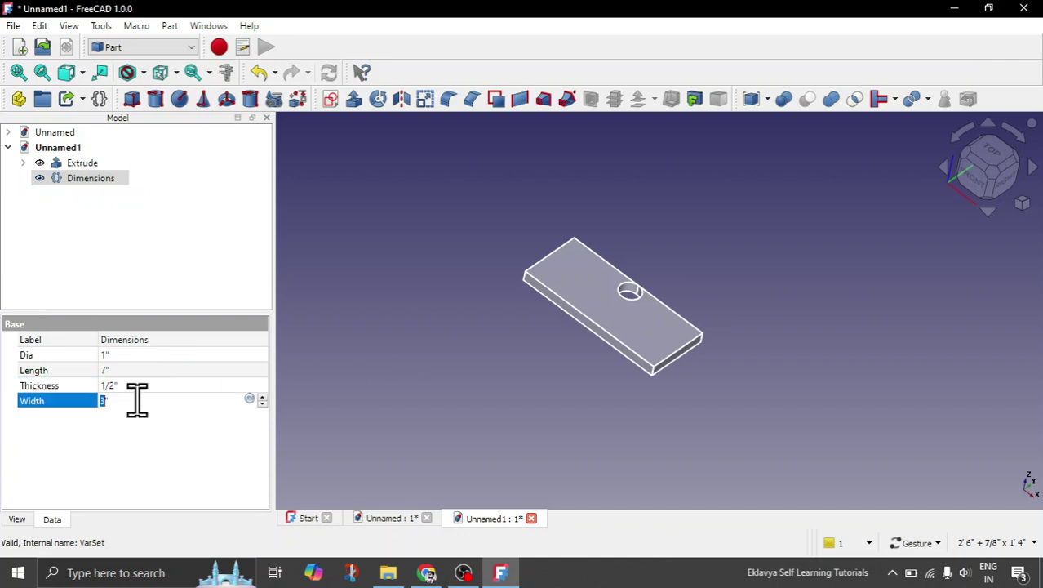
text(4)
click(149, 382)
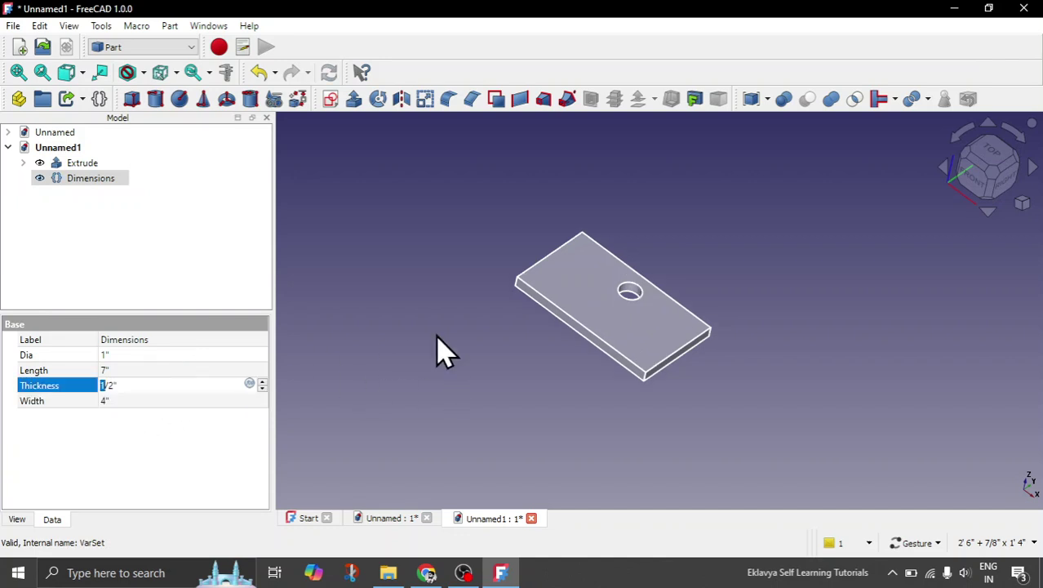
drag(438, 341, 489, 345)
scroll(658, 319, up, 2)
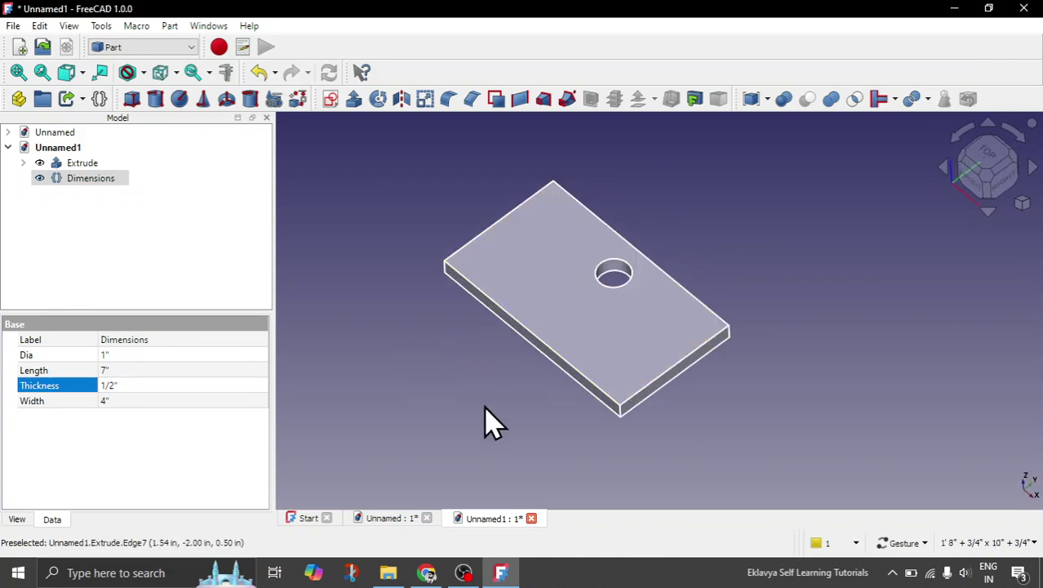
drag(493, 425, 584, 425)
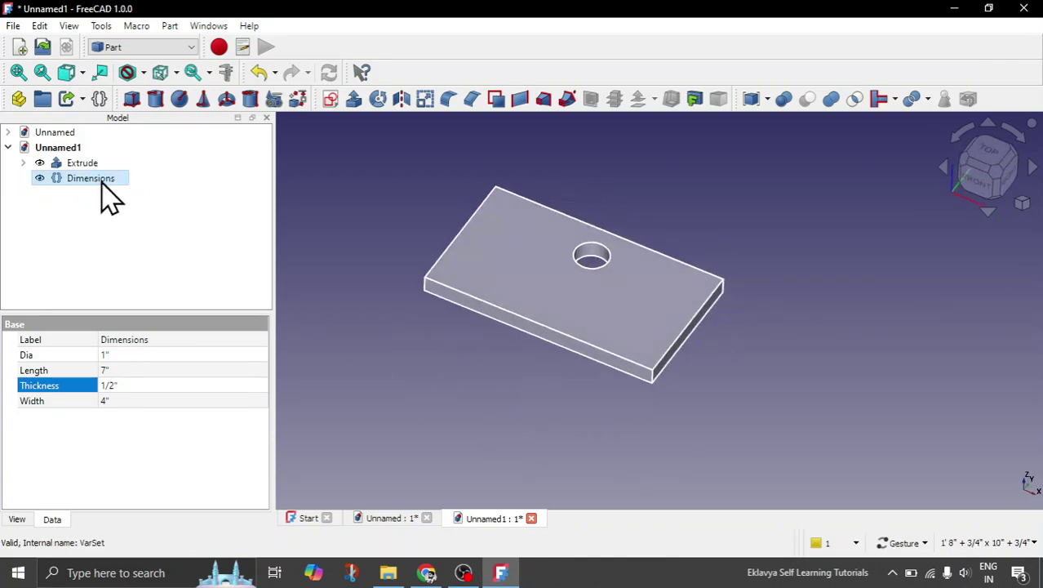